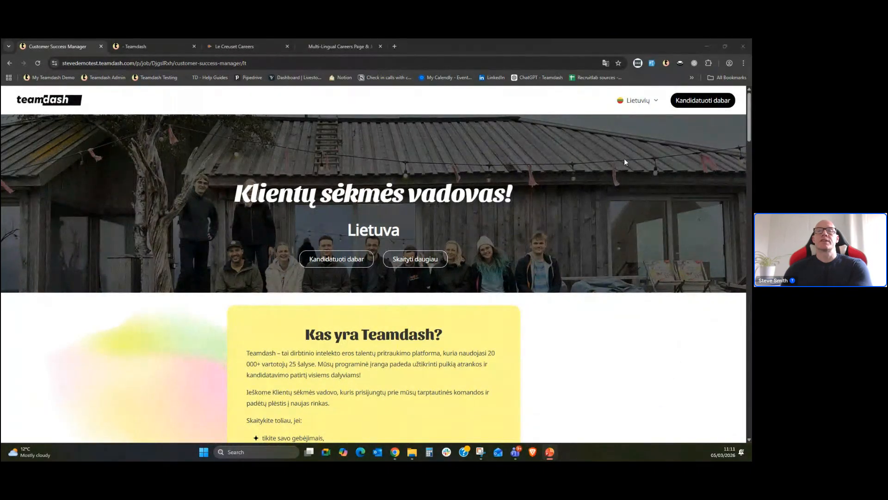
Step: Look through the Lithuanian Customer Success Manager job page and switch its display language to English
scroll(624, 162, down, 10)
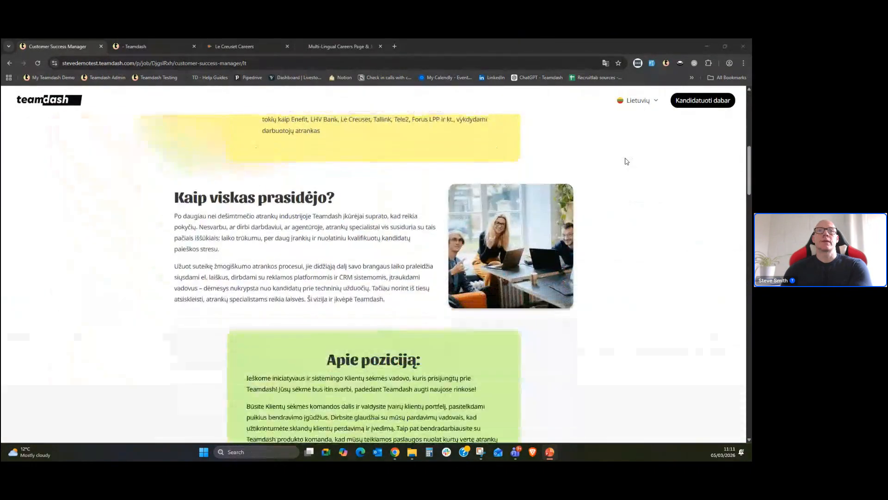
scroll(627, 160, down, 3)
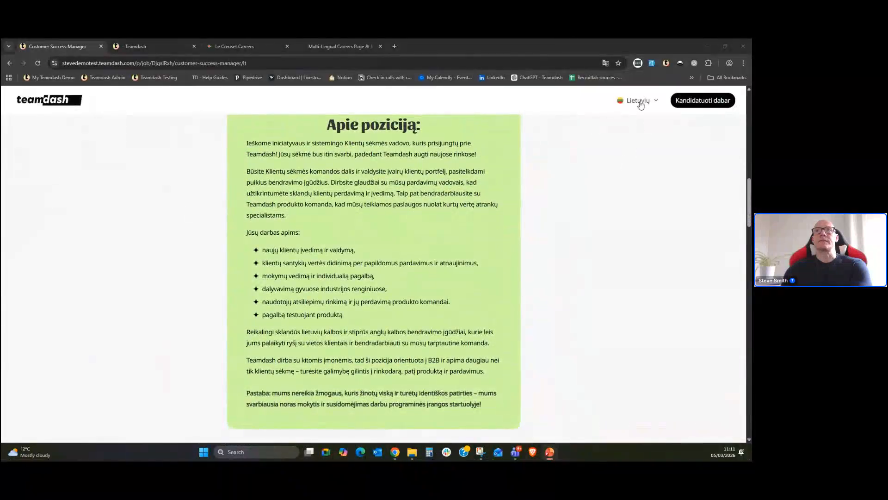
click(640, 102)
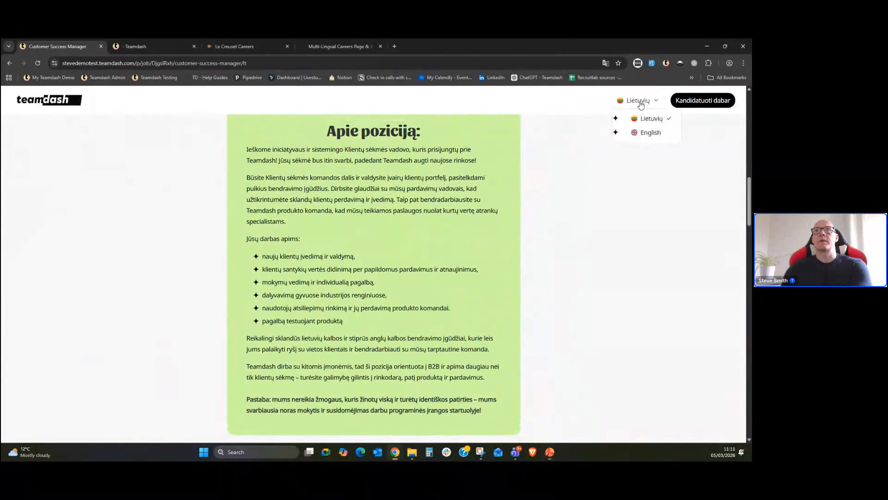
click(650, 133)
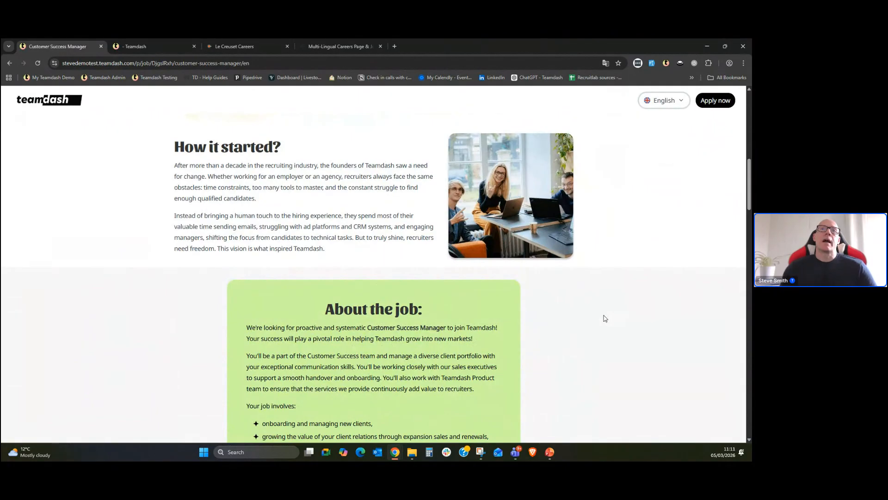
Step: Review the English job page from the job description through the benefits and team sections to the application form
scroll(604, 317, down, 4)
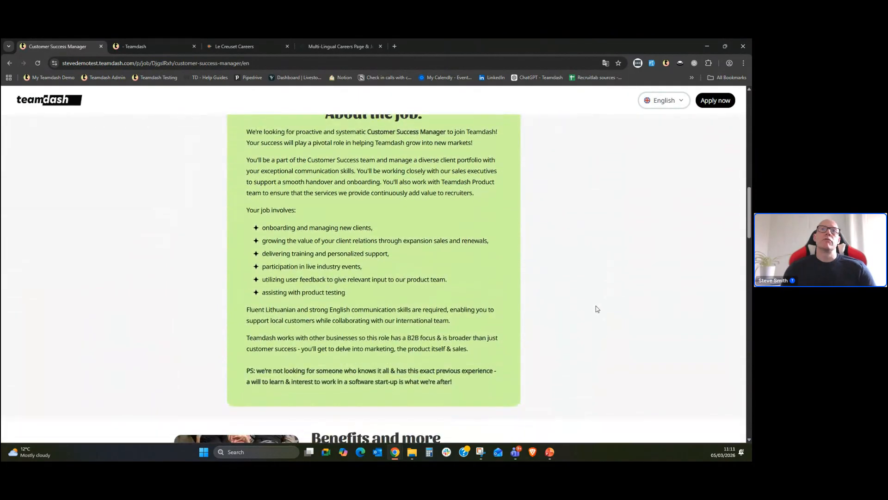
scroll(597, 309, down, 2)
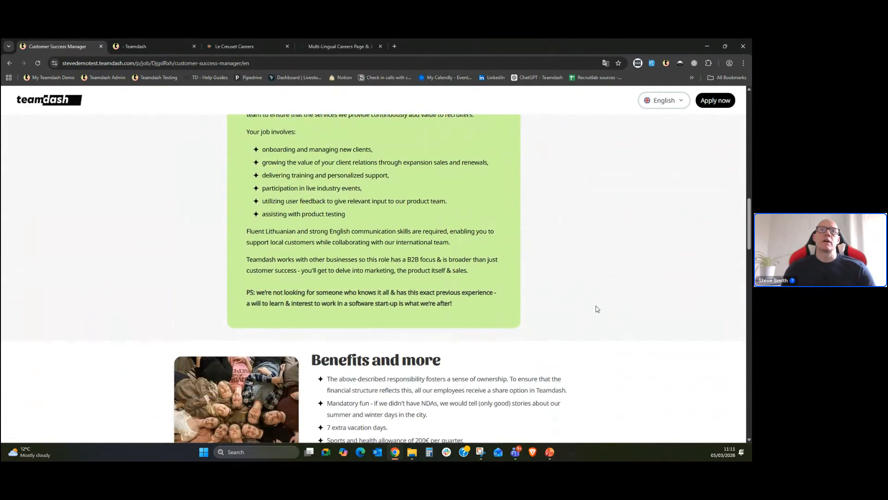
scroll(597, 309, down, 3)
scroll(597, 309, down, 2)
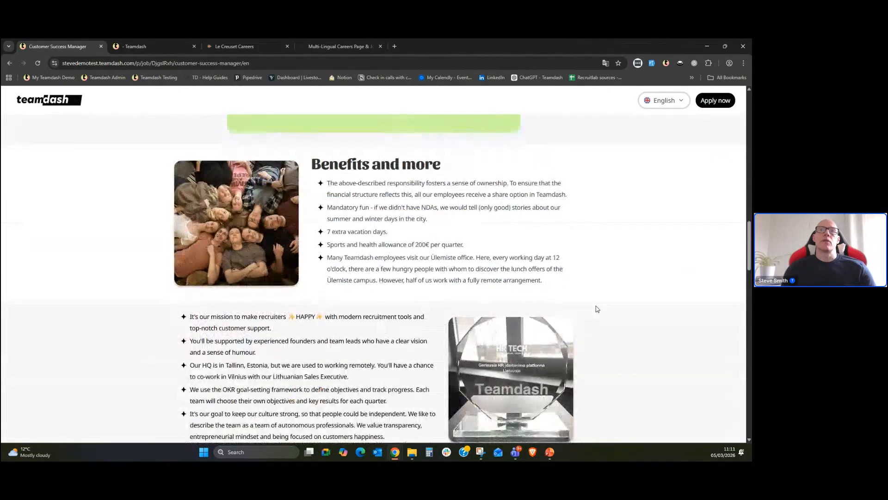
scroll(596, 309, up, 3)
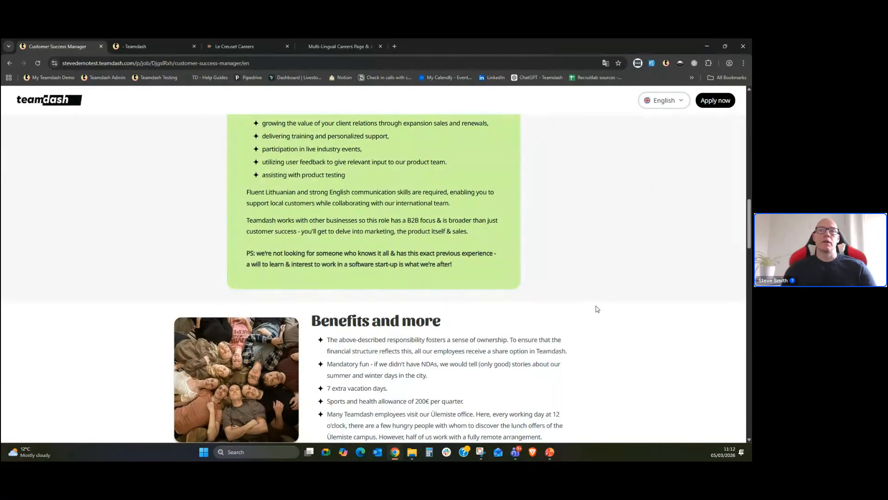
scroll(597, 309, down, 3)
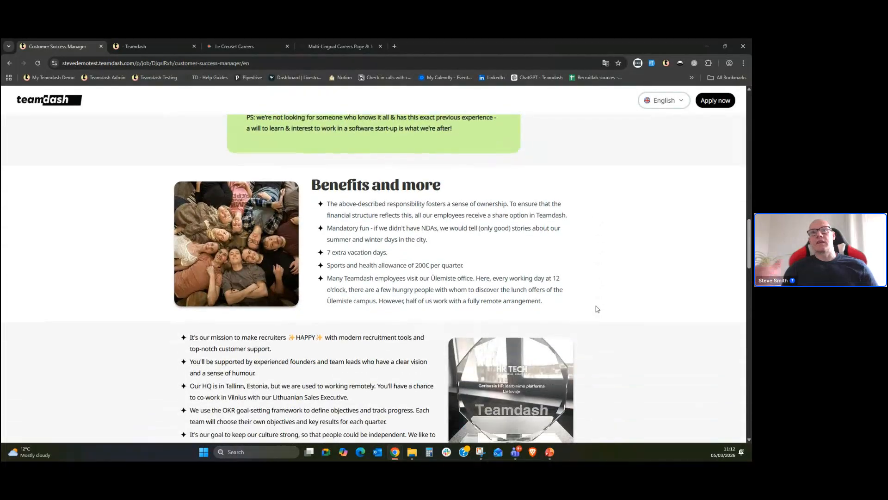
scroll(597, 309, down, 5)
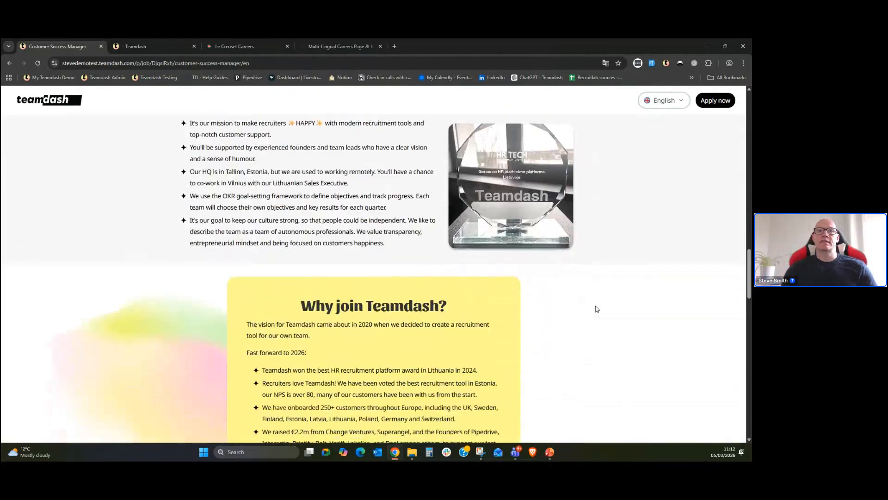
scroll(597, 309, down, 10)
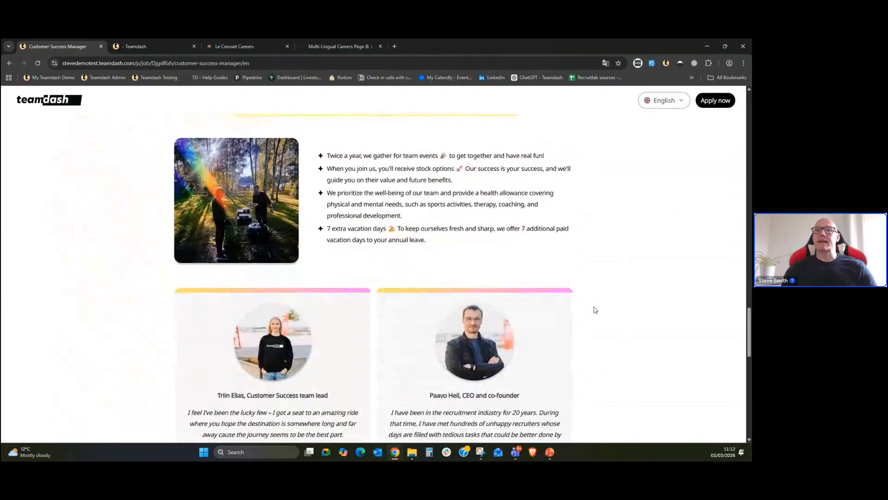
scroll(595, 309, down, 14)
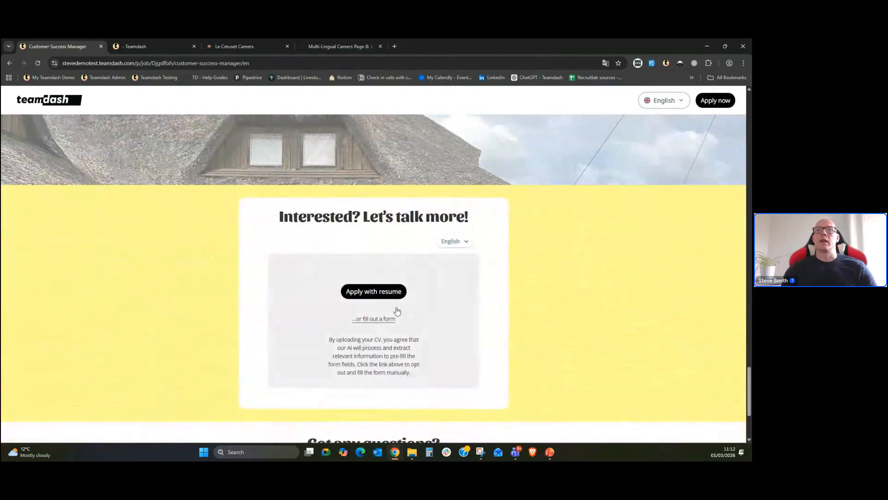
Step: Switch the job page to Lithuanian, open its manual application form, and review the translated page back up to the header
click(654, 106)
click(668, 117)
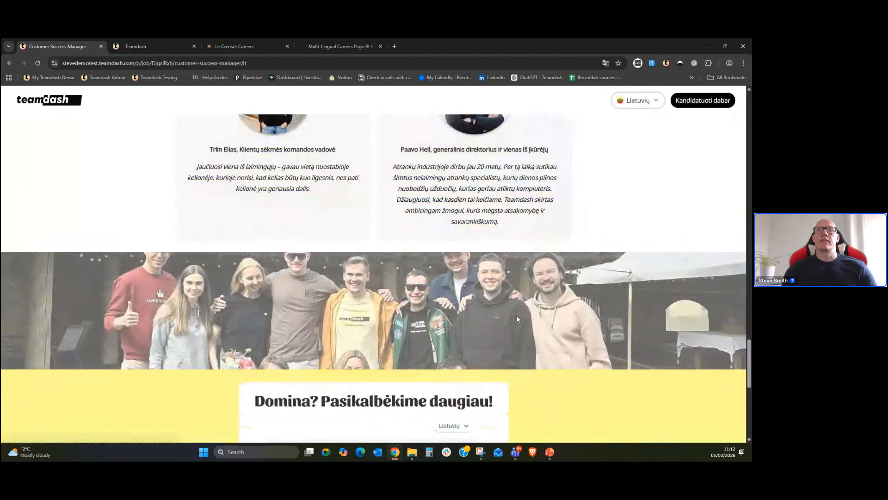
scroll(517, 315, down, 4)
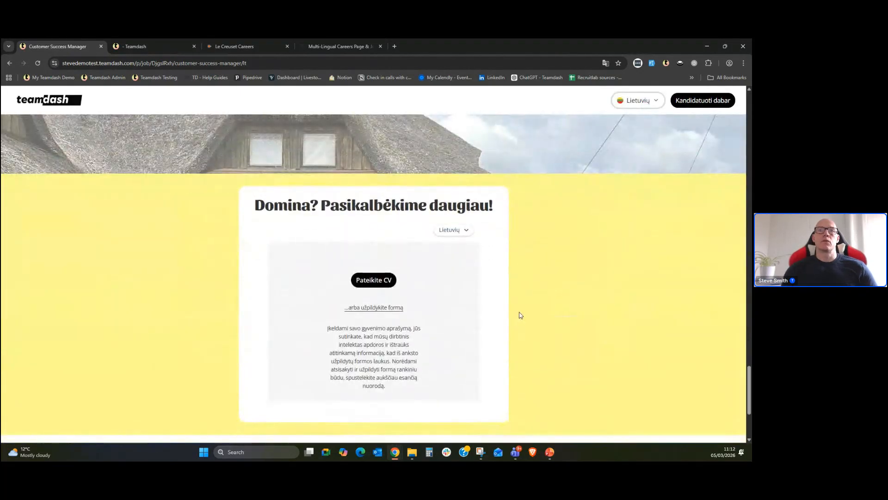
click(374, 308)
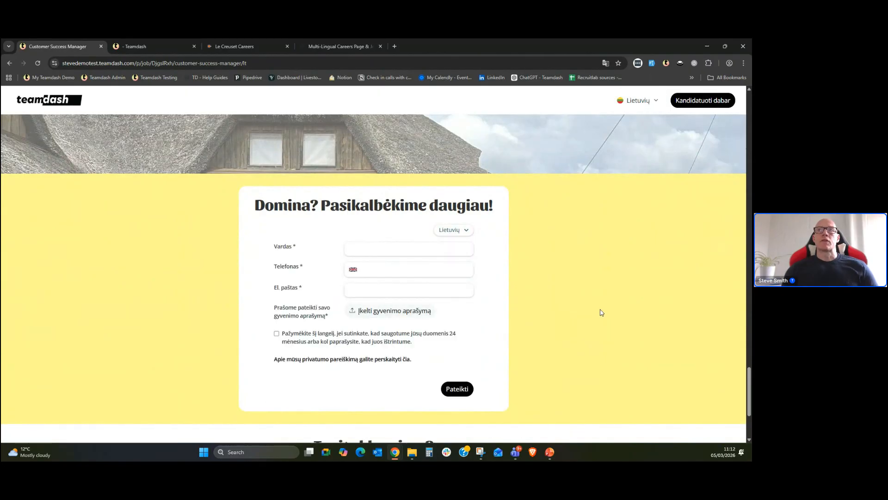
scroll(601, 312, up, 2)
scroll(601, 312, up, 10)
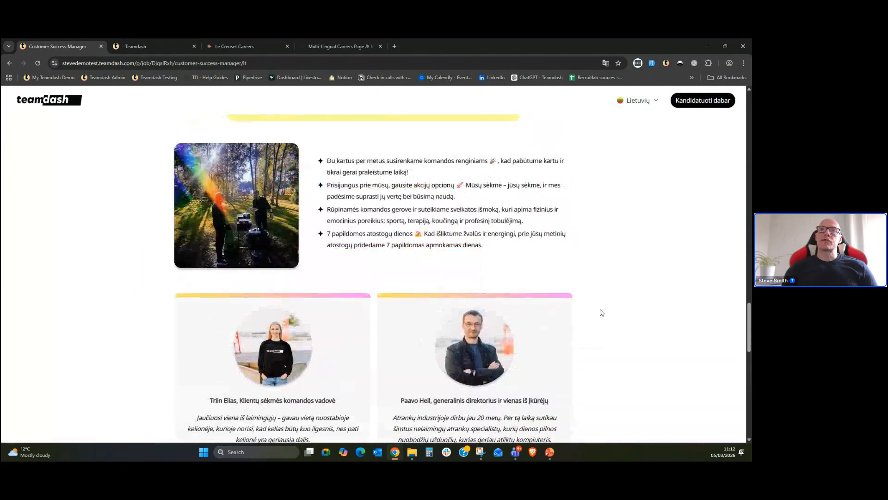
scroll(600, 312, up, 12)
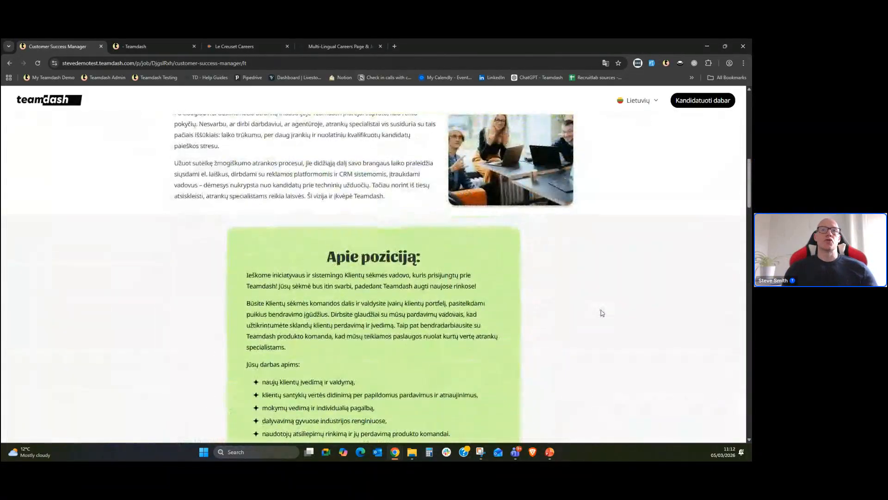
scroll(602, 313, up, 7)
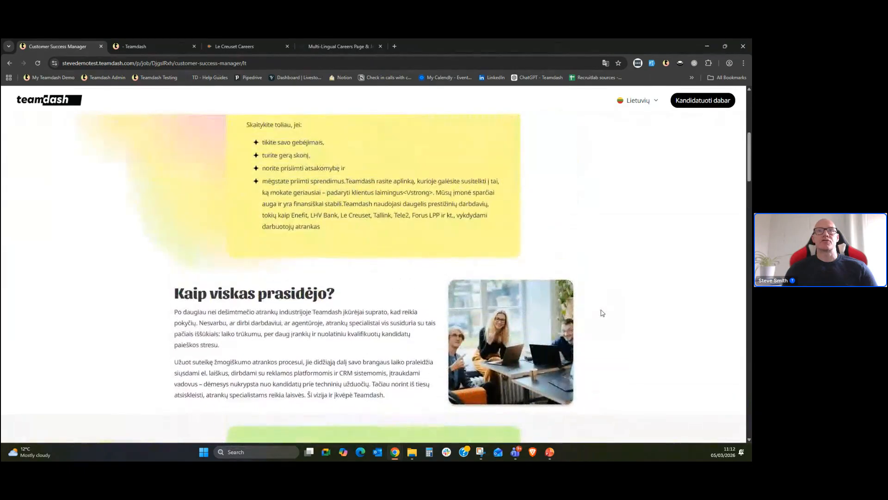
scroll(602, 312, up, 4)
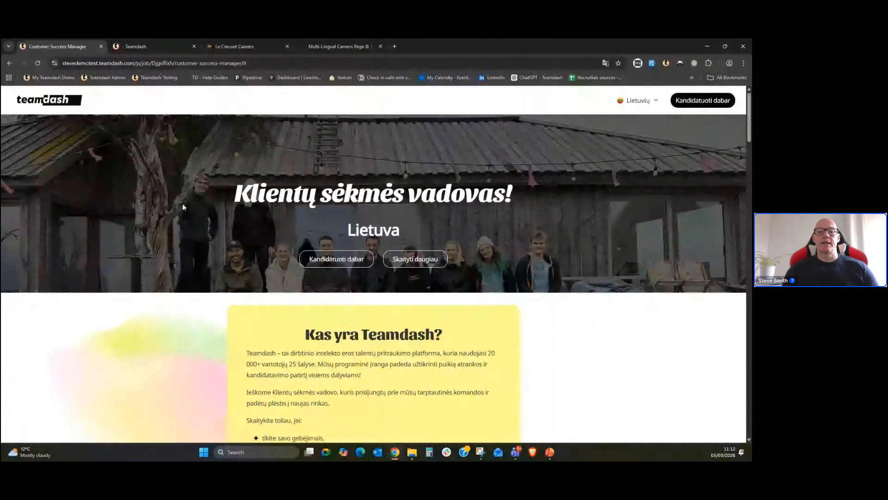
Step: Go to the Account Manager landing page in the Teamdash editor and open its language management
click(145, 44)
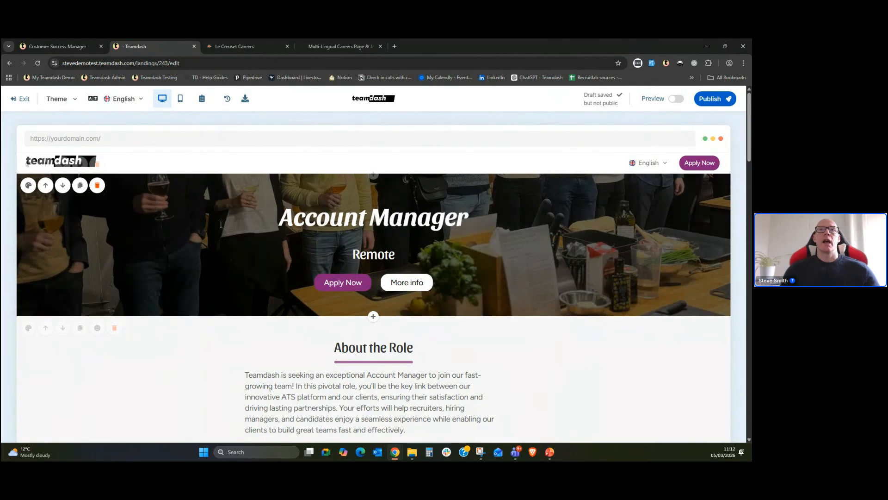
scroll(224, 290, down, 1)
scroll(225, 290, down, 3)
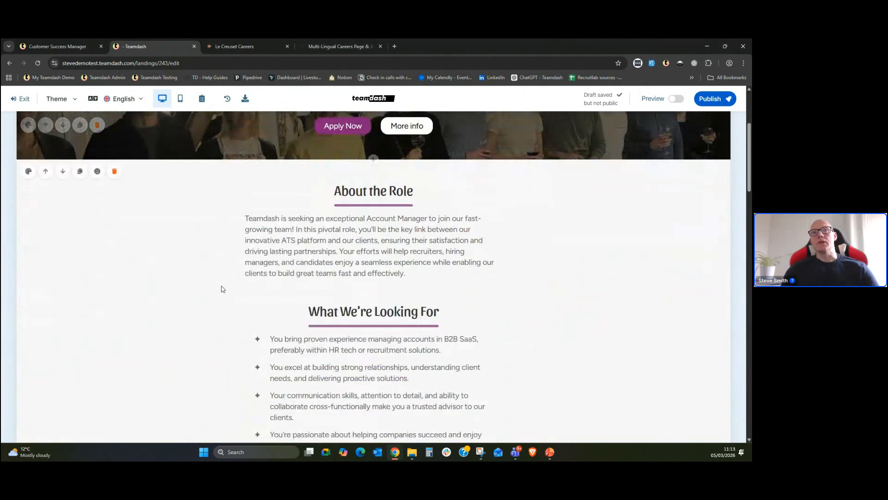
scroll(214, 288, up, 3)
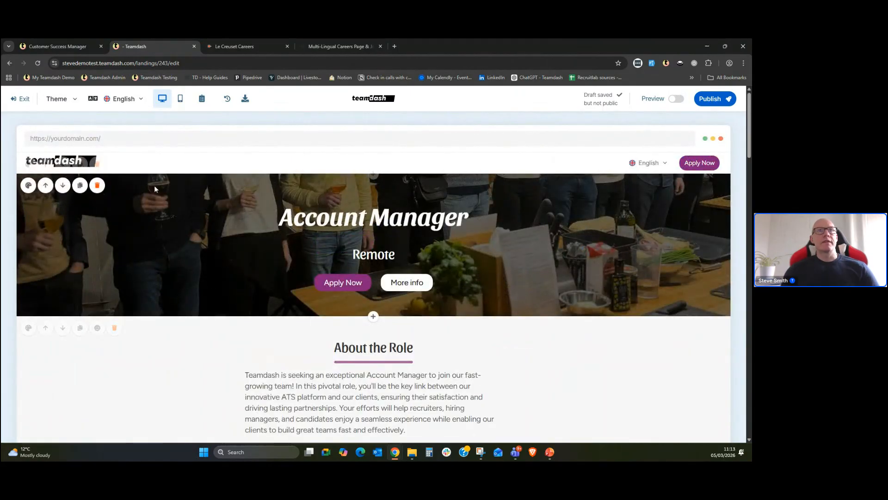
click(125, 101)
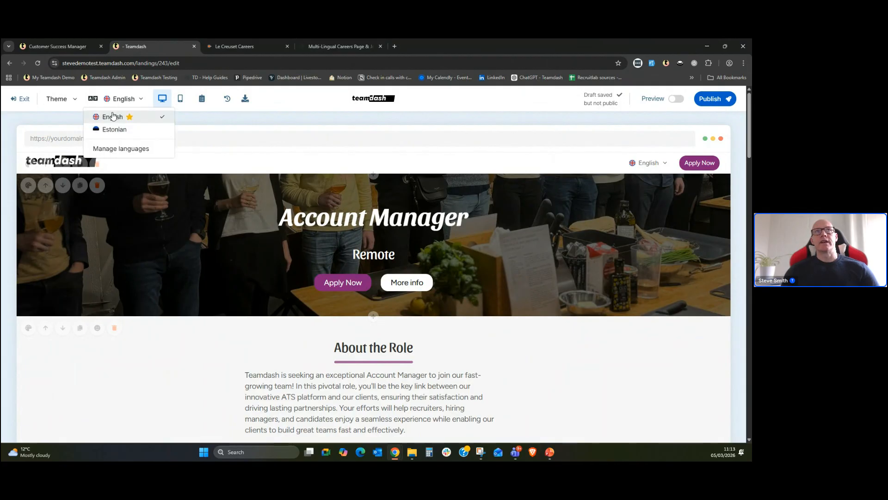
click(122, 149)
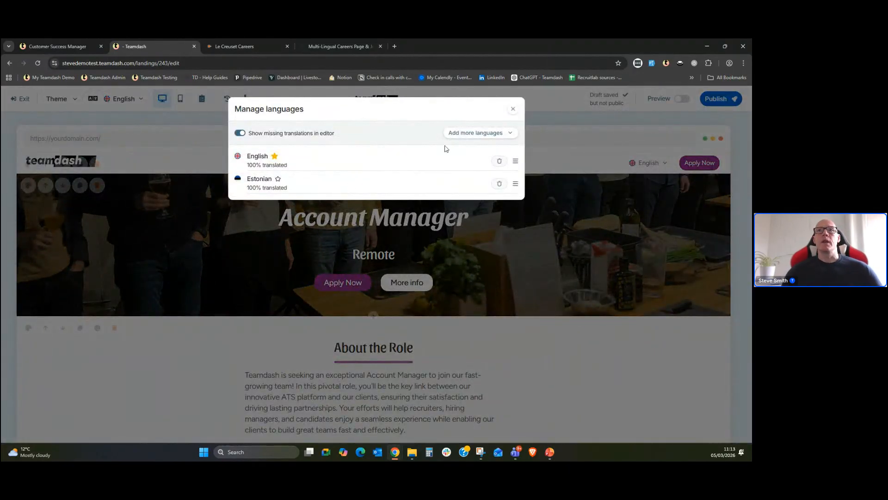
Step: Add Latvian and Lithuanian to the landing page's languages
click(506, 136)
scroll(495, 192, down, 3)
scroll(496, 195, down, 3)
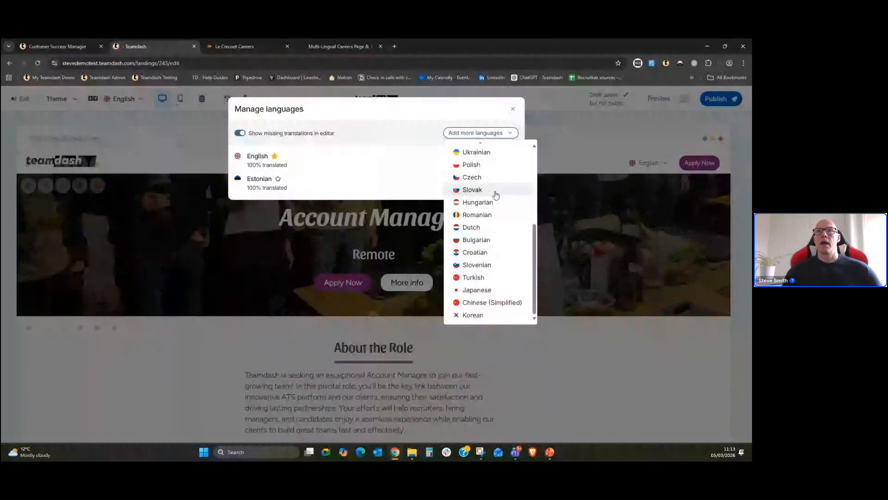
scroll(496, 195, up, 1)
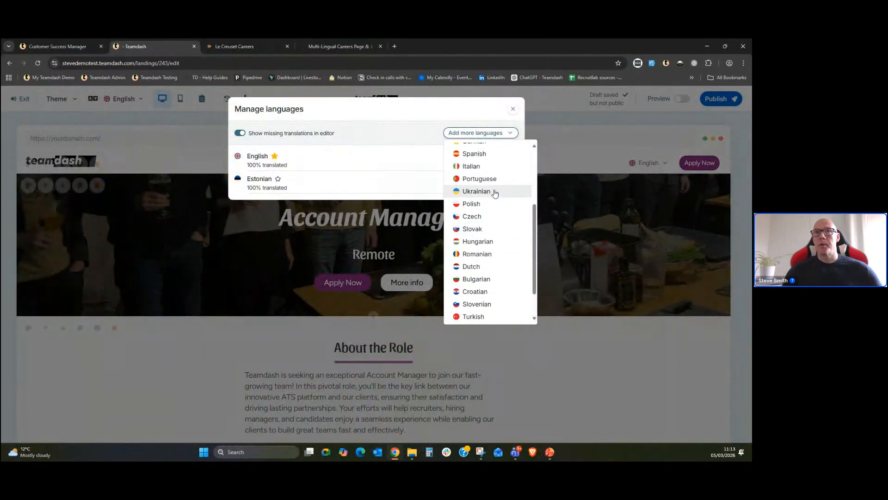
scroll(494, 192, up, 3)
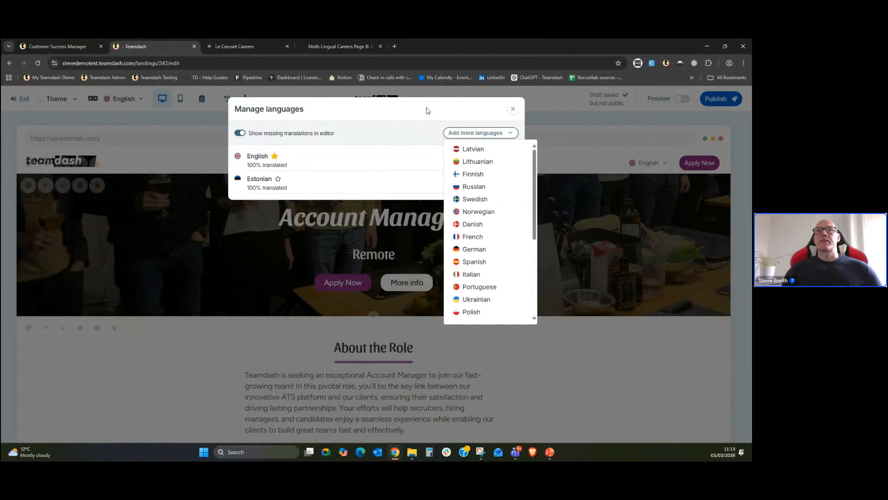
click(473, 149)
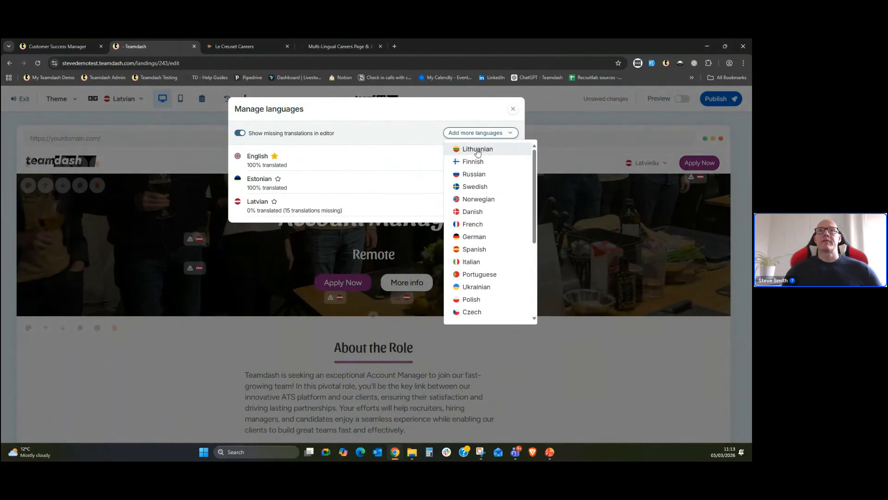
click(477, 149)
click(419, 122)
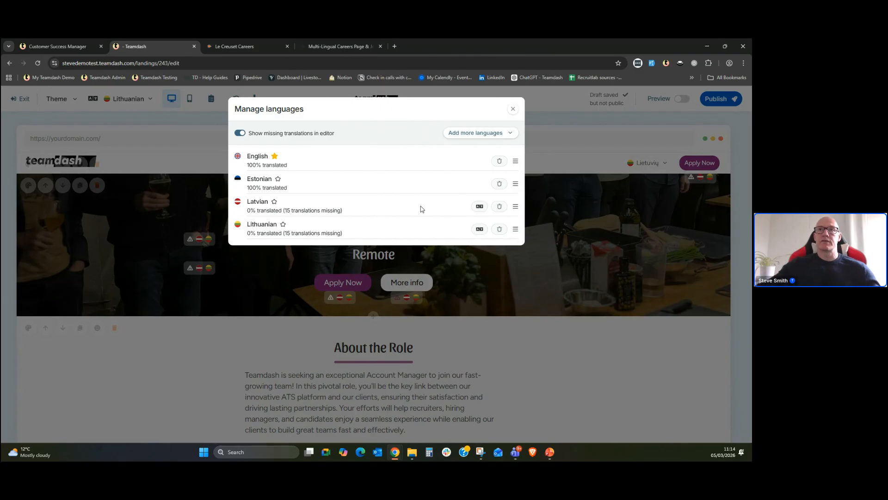
Step: Automatically translate the missing Latvian and Lithuanian texts, and close language management
click(479, 206)
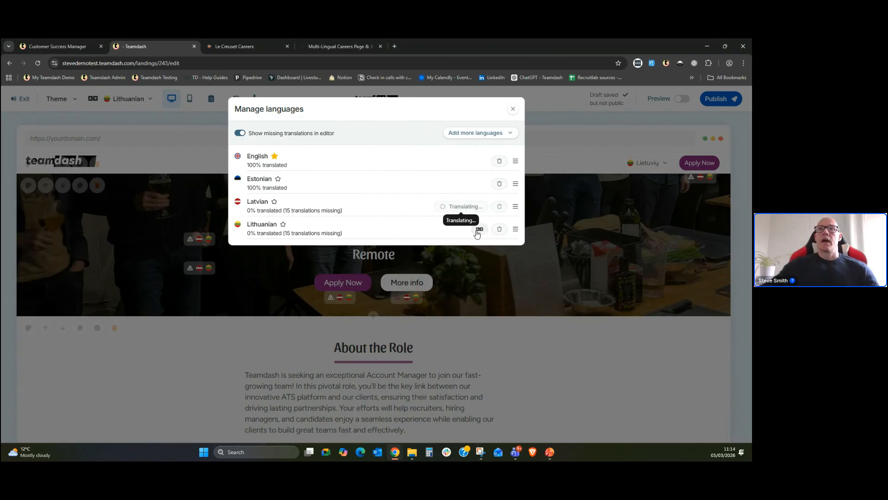
click(478, 231)
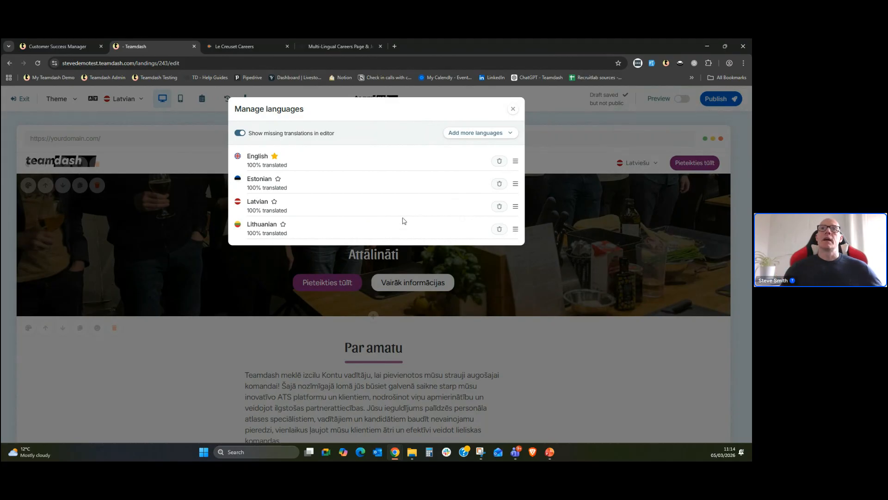
click(513, 109)
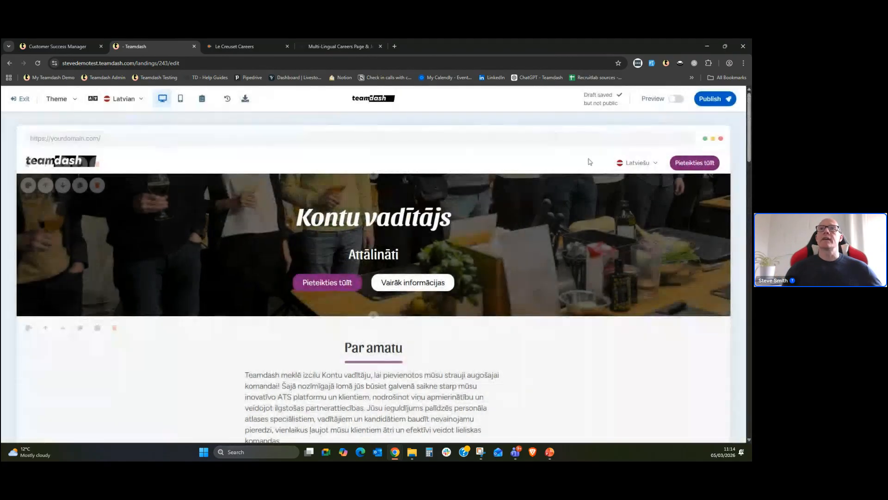
Step: Display the Account Manager page in Lithuanian and check its translated sections
click(645, 165)
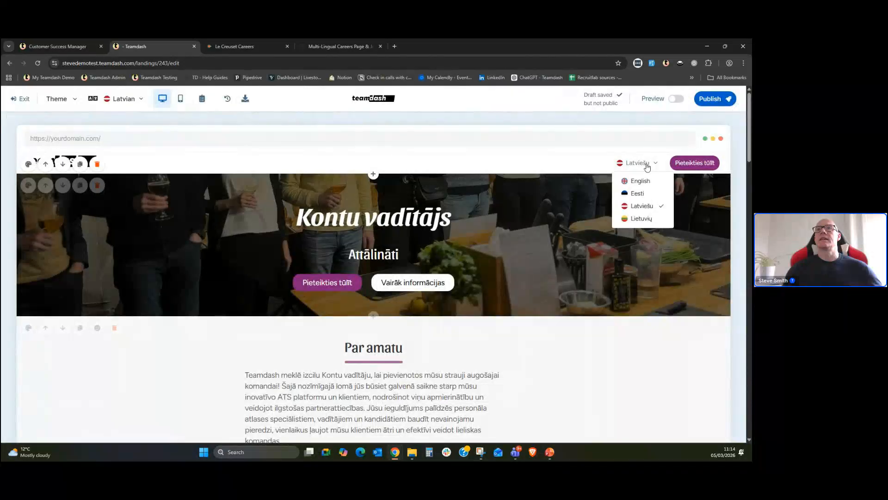
click(641, 218)
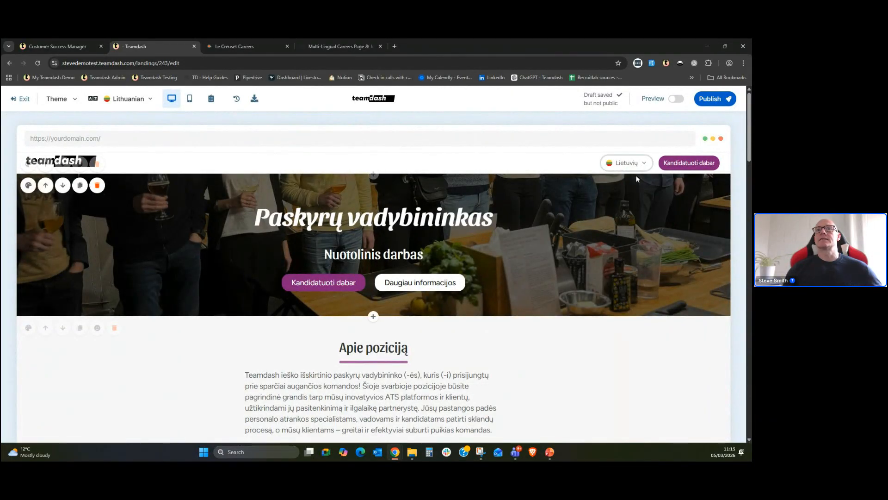
scroll(557, 260, down, 5)
scroll(559, 262, down, 5)
scroll(560, 261, up, 4)
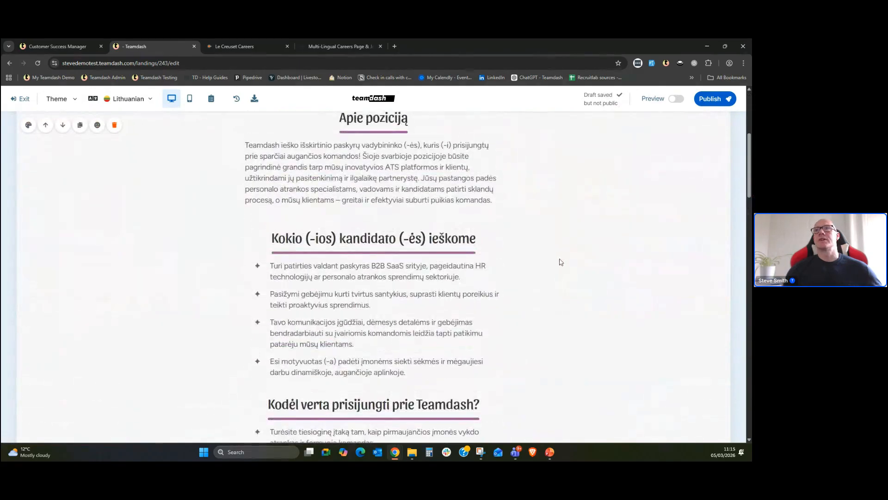
Step: Switch the Account Manager page to English and insert a plain text block between Teamdash's Vision and the Welcome to Teamdash! section
scroll(561, 259, up, 5)
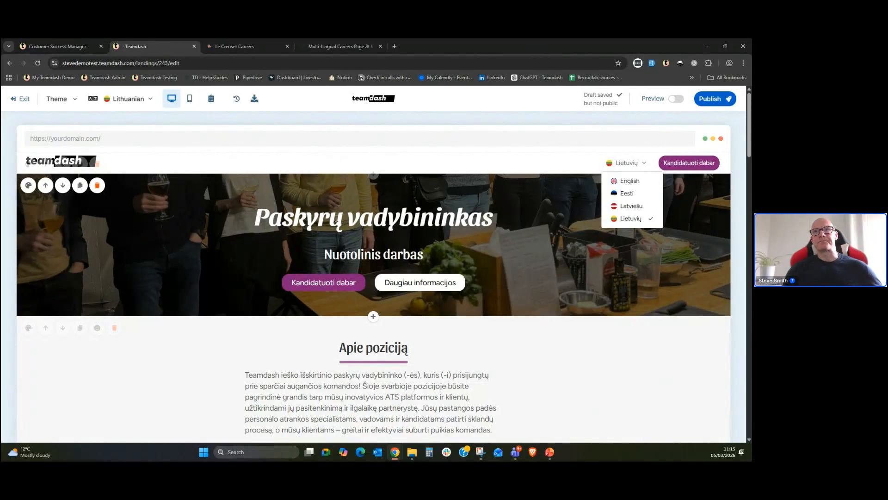
click(631, 181)
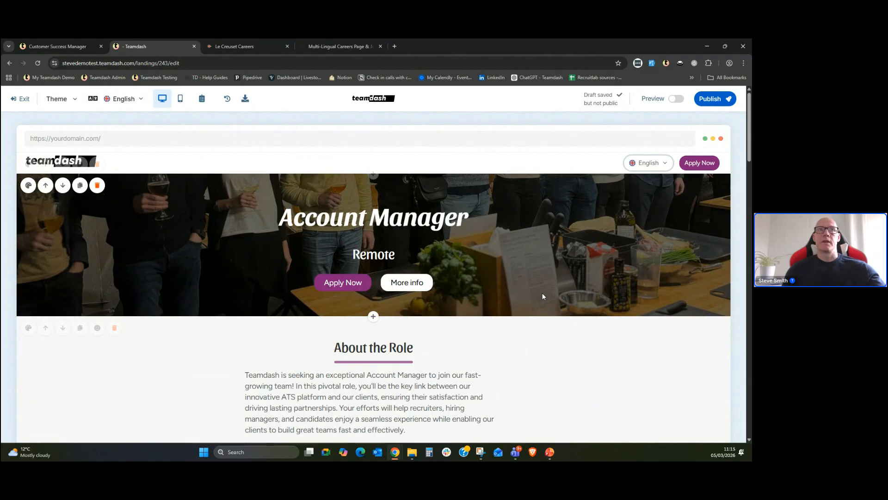
scroll(542, 296, down, 2)
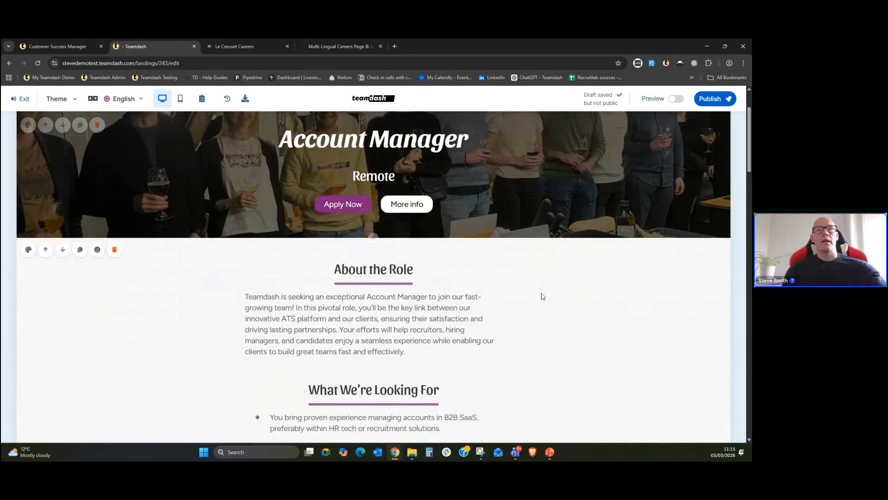
scroll(542, 296, down, 8)
scroll(542, 297, down, 3)
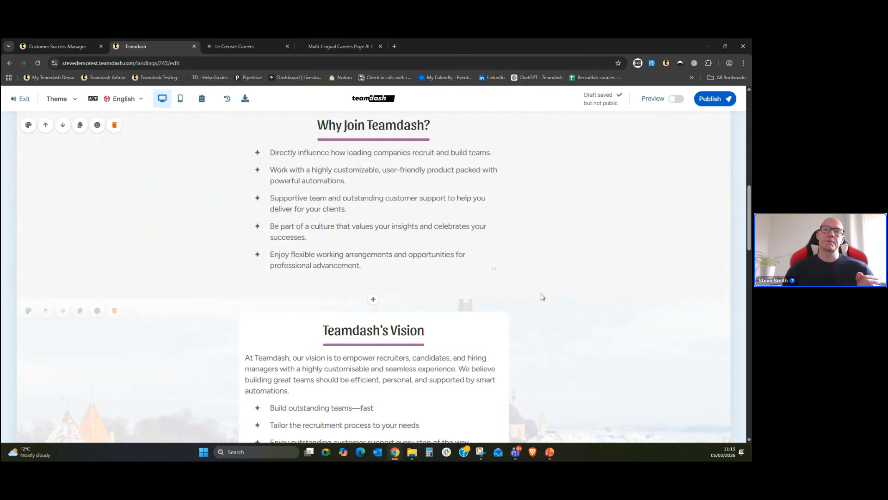
scroll(538, 295, down, 3)
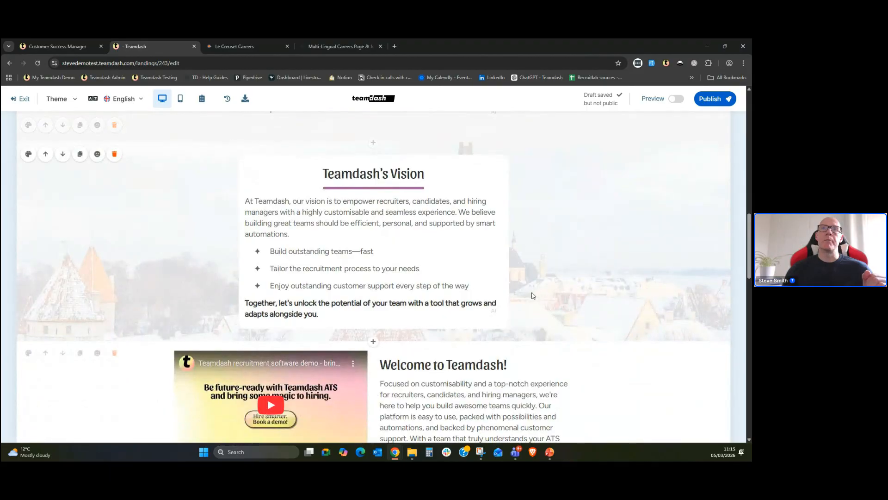
click(373, 341)
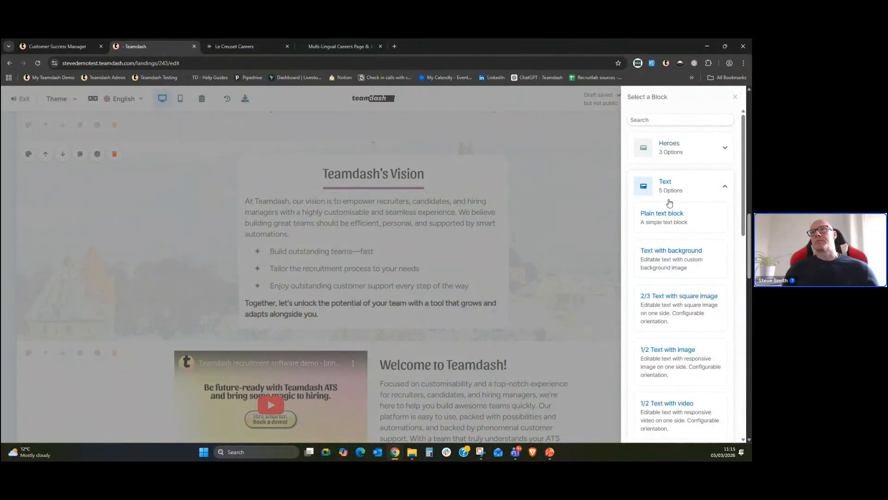
click(656, 220)
scroll(562, 287, down, 3)
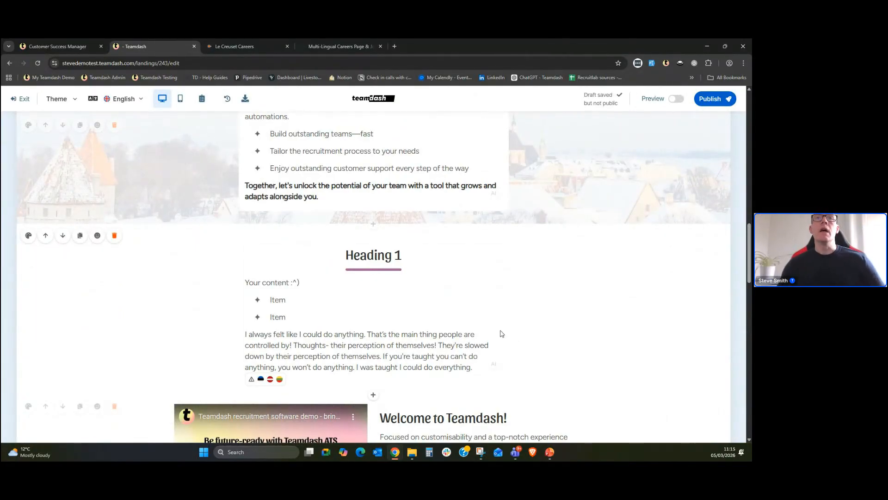
Step: Have the AI writer generate the new text block's content from the prompt "teamdash mission"
mouse_move(259, 381)
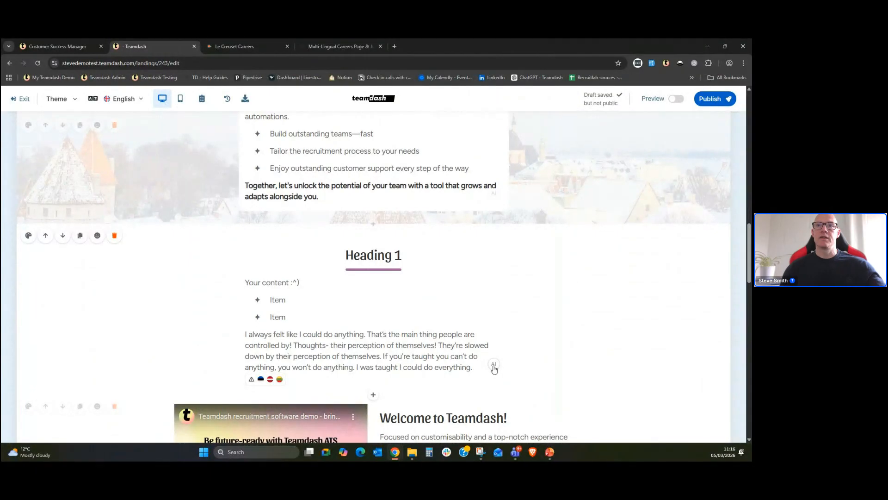
click(494, 368)
click(455, 346)
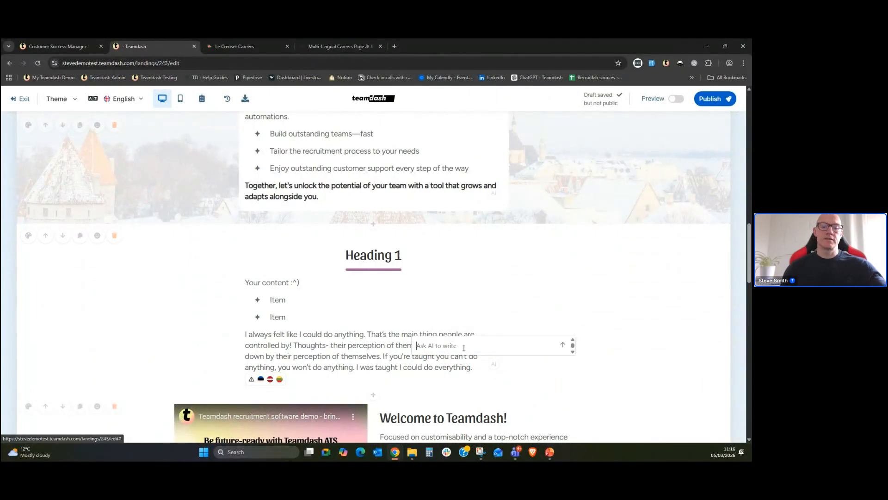
text(tea)
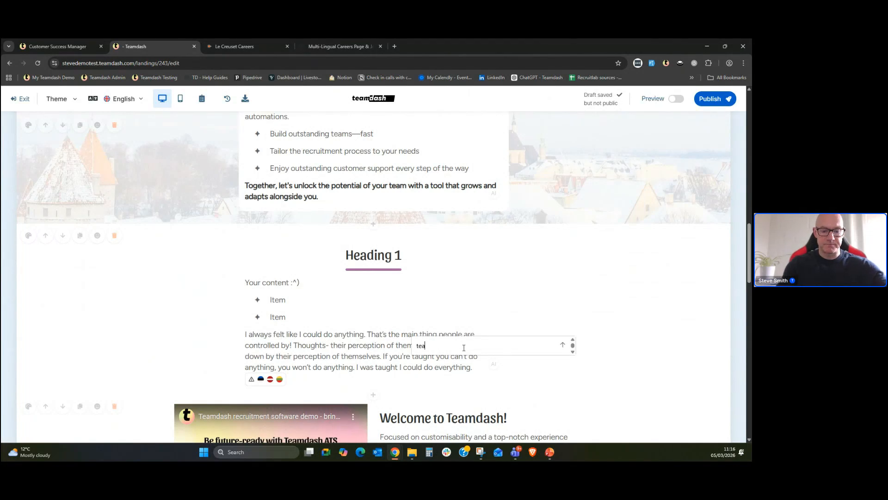
text(mdash mission)
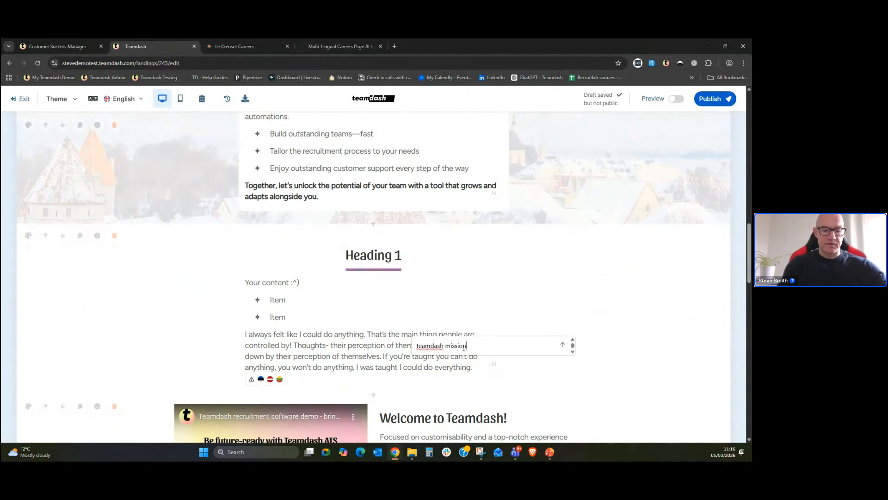
key(Return)
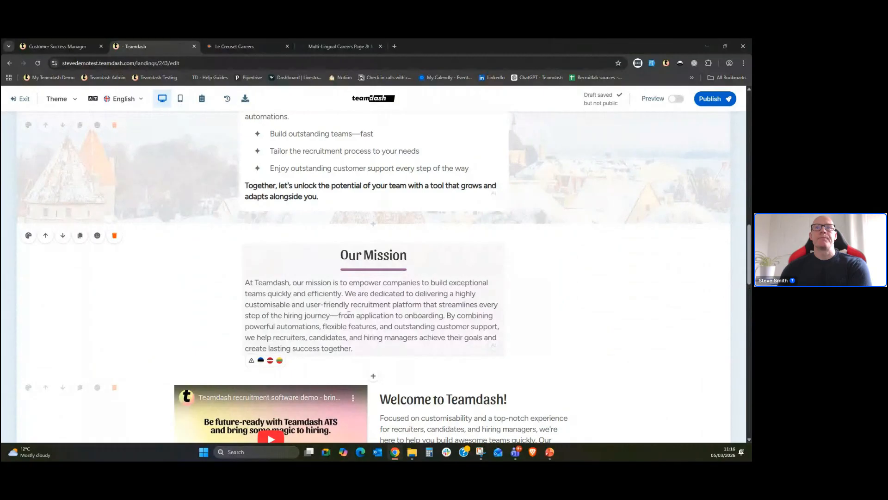
Step: Automatically translate the new block's missing text into Estonian, Latvian and Lithuanian in language management, and close it
mouse_move(265, 364)
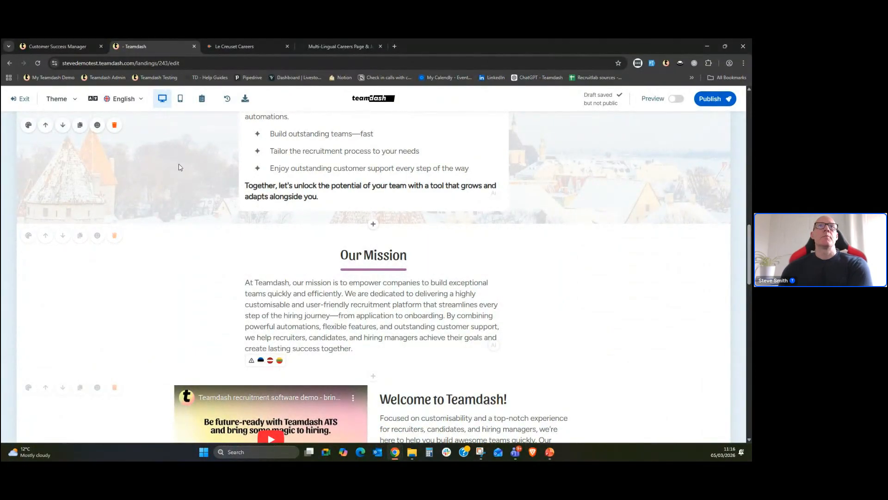
click(120, 100)
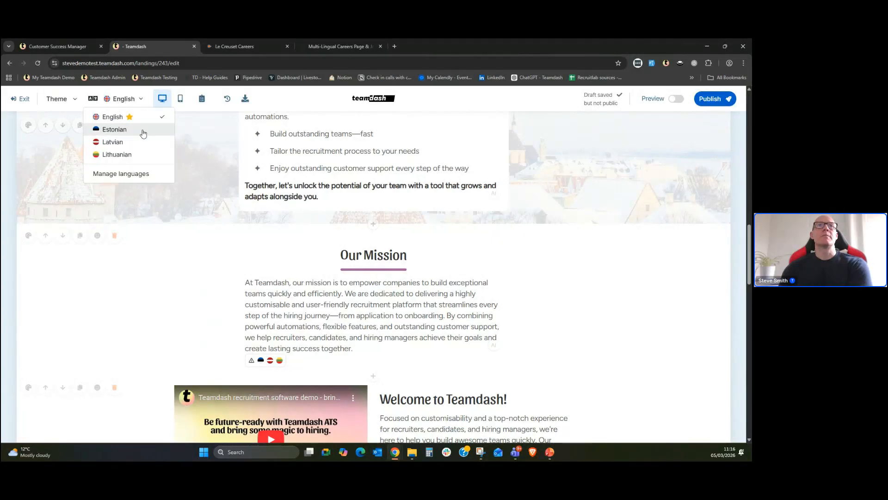
click(122, 174)
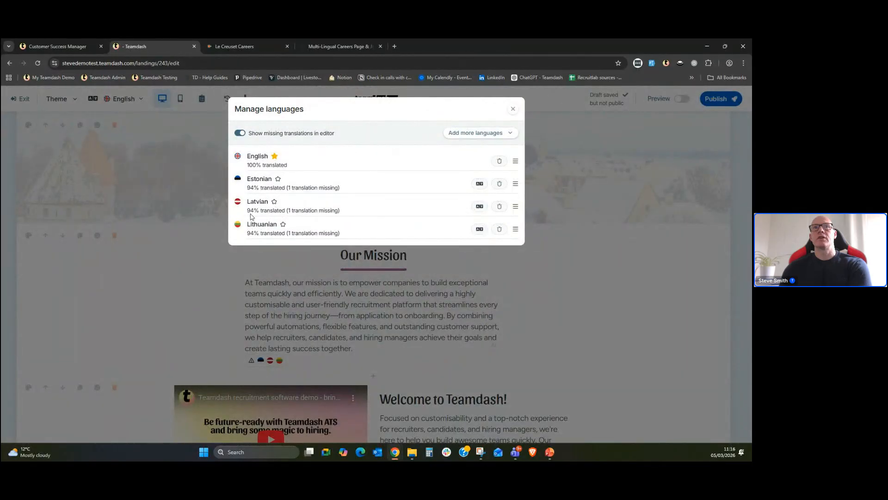
click(479, 184)
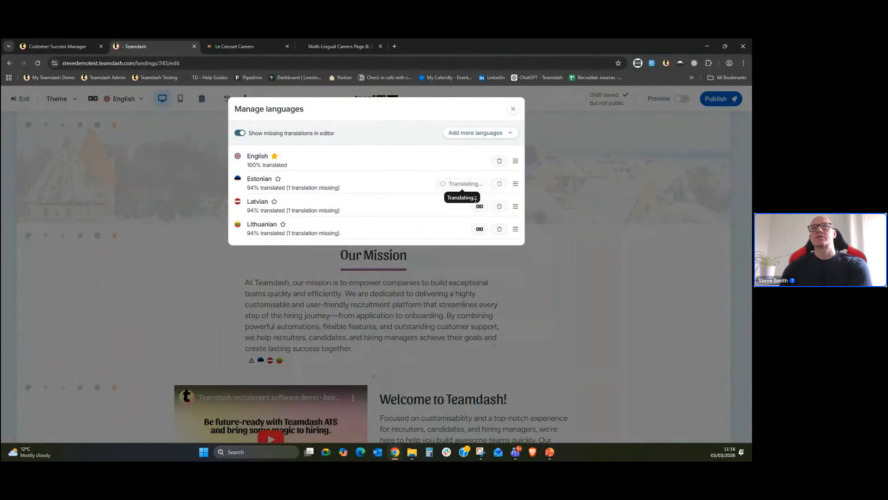
click(479, 206)
click(479, 230)
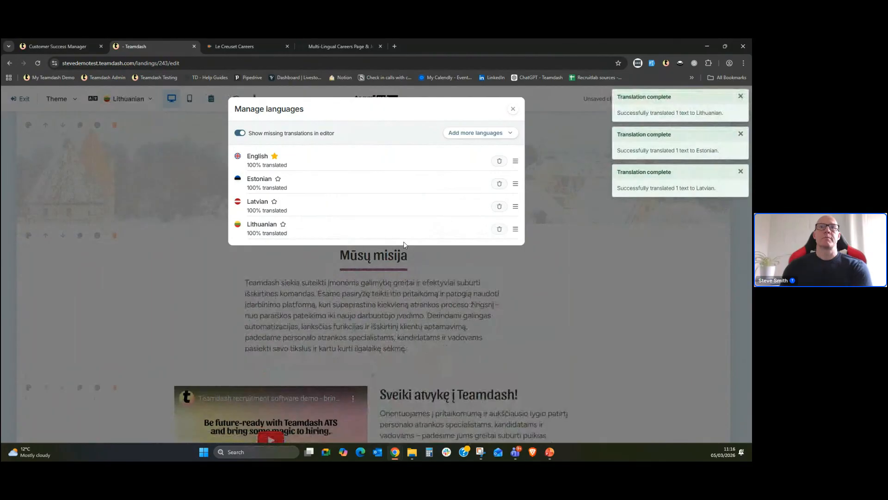
click(514, 110)
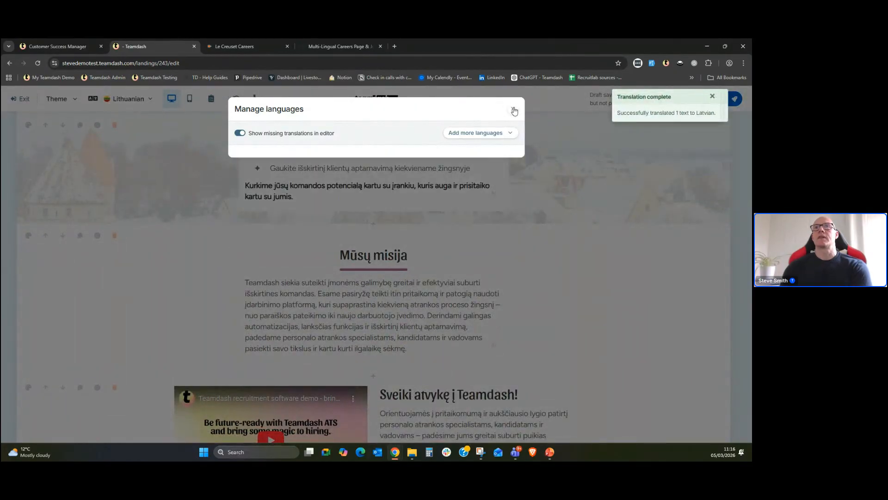
Step: Display the landing page in Estonian, switch it to Latvian, and check the translated vision and mission sections
scroll(578, 248, up, 2)
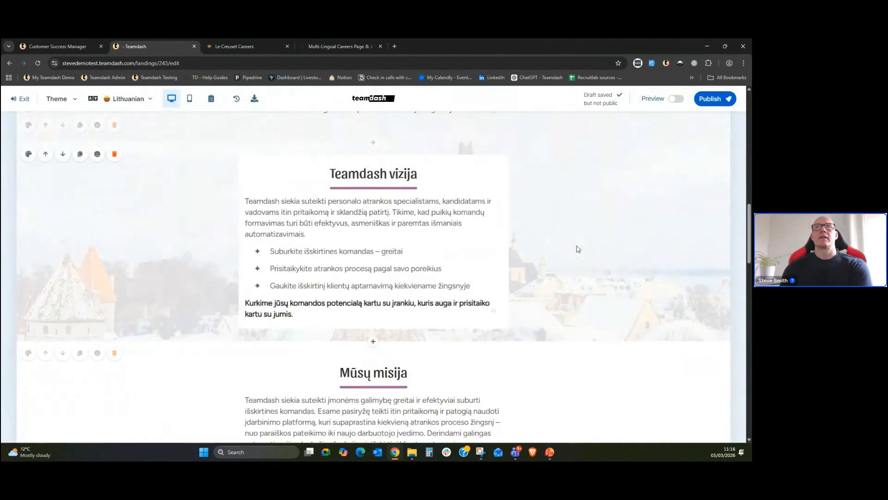
scroll(577, 249, up, 4)
click(131, 97)
click(118, 127)
click(136, 106)
click(121, 142)
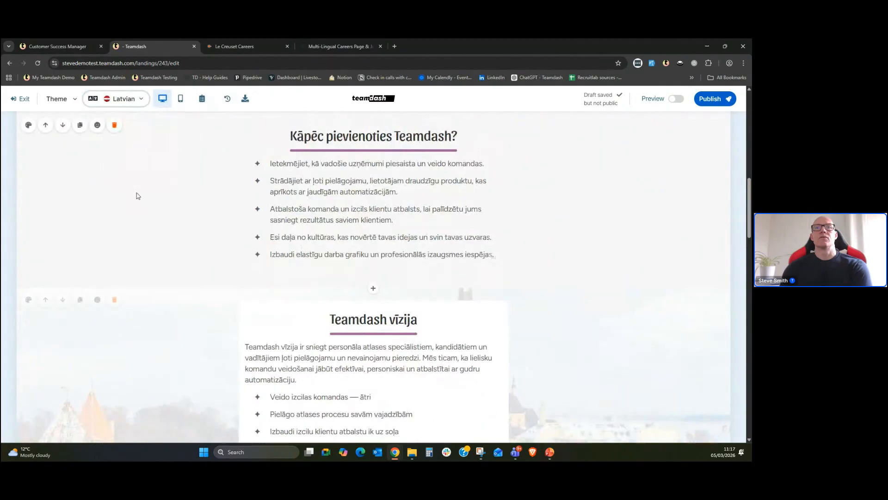
scroll(135, 195, down, 5)
scroll(133, 194, up, 5)
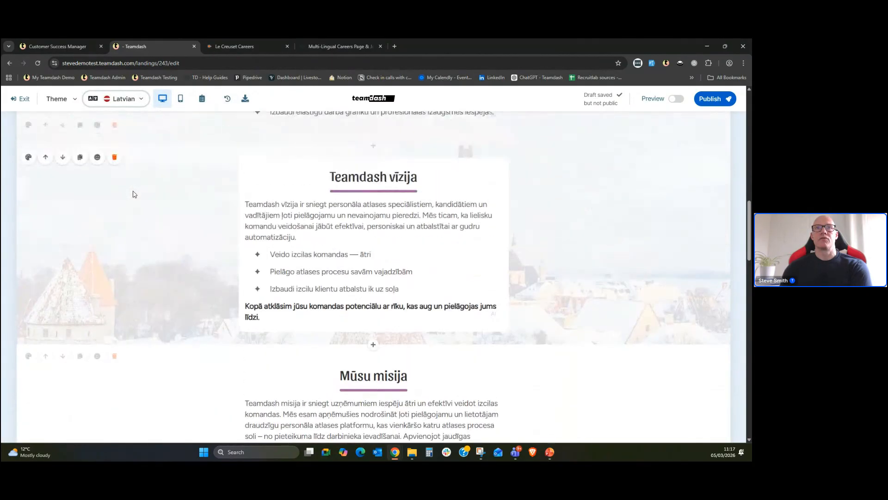
scroll(133, 194, up, 3)
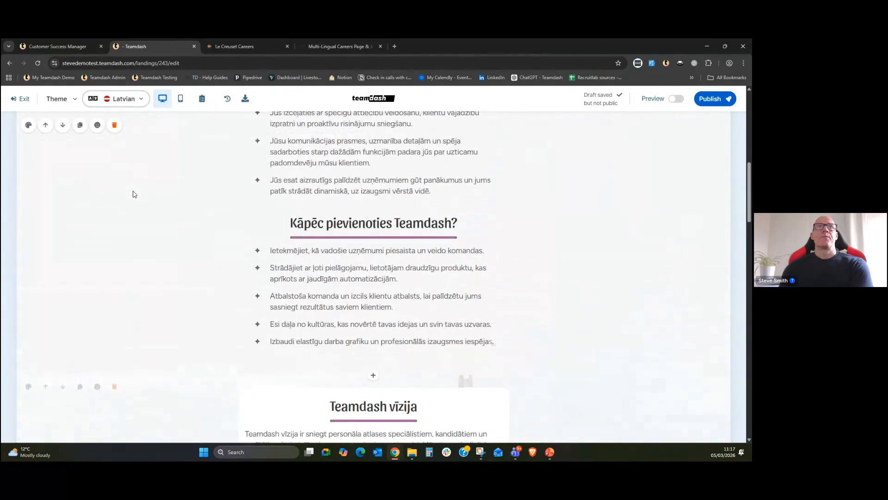
Step: Make Latvian the page's default language and order the others as Estonian, Lithuanian, English in language management
click(135, 99)
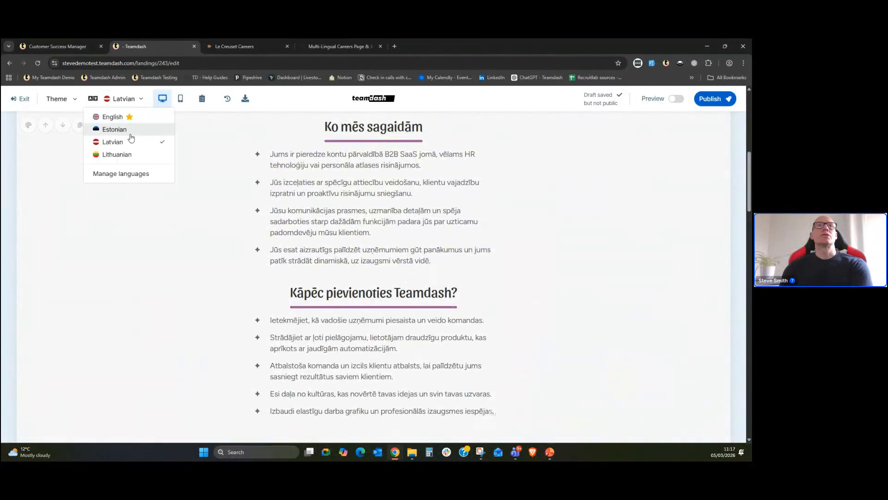
click(116, 178)
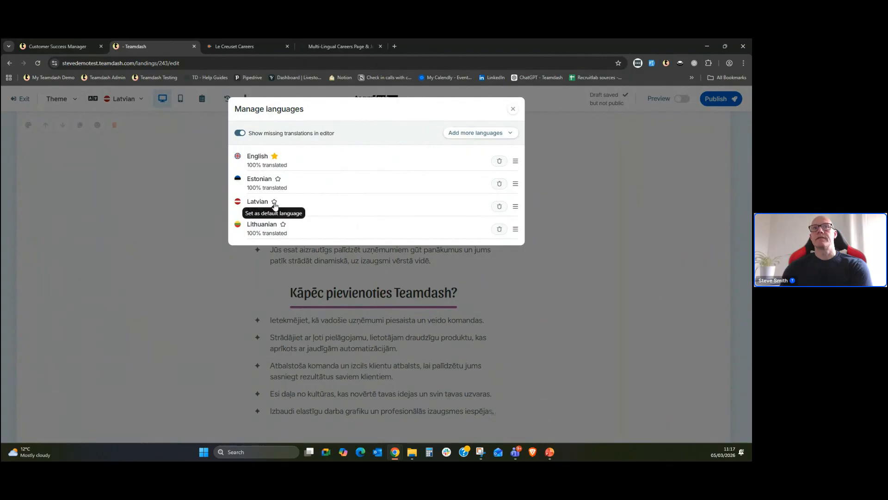
click(274, 203)
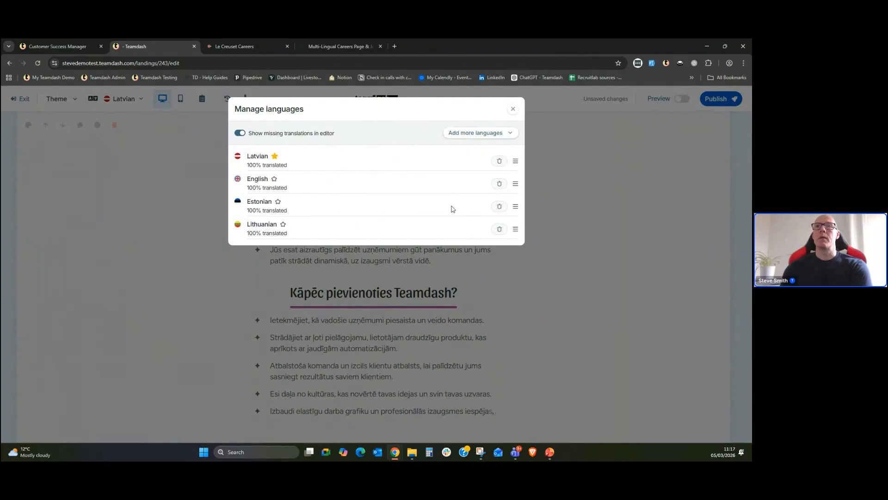
drag(515, 205, 515, 184)
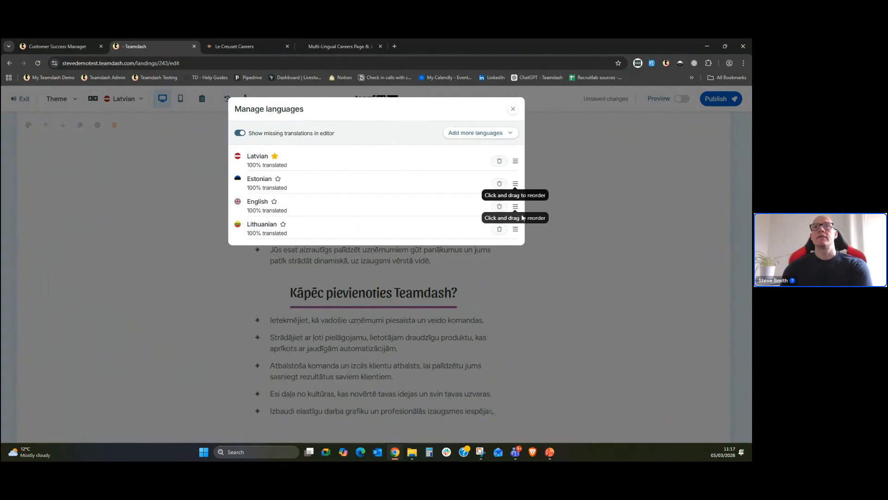
drag(515, 229, 514, 206)
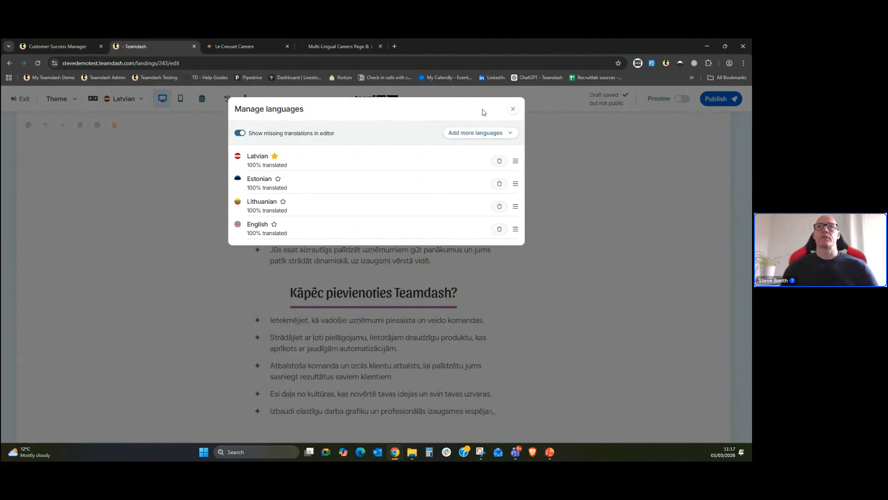
click(513, 110)
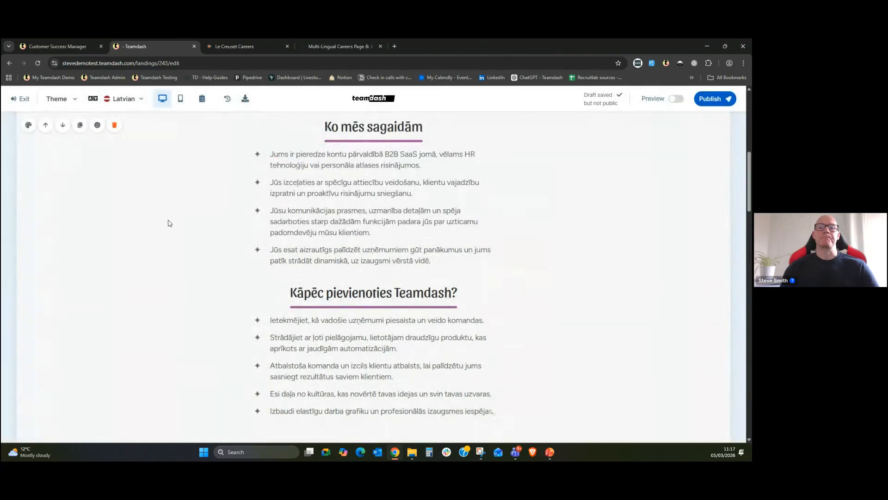
scroll(169, 224, up, 5)
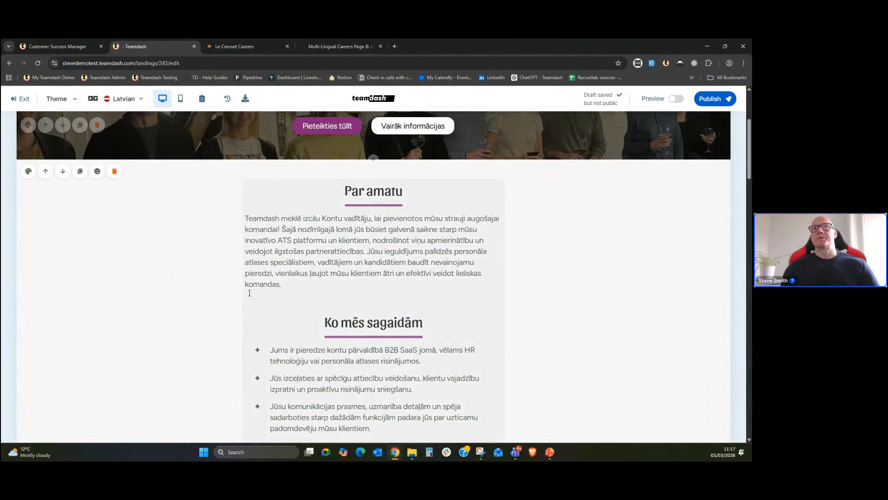
scroll(235, 293, up, 1)
scroll(234, 293, up, 3)
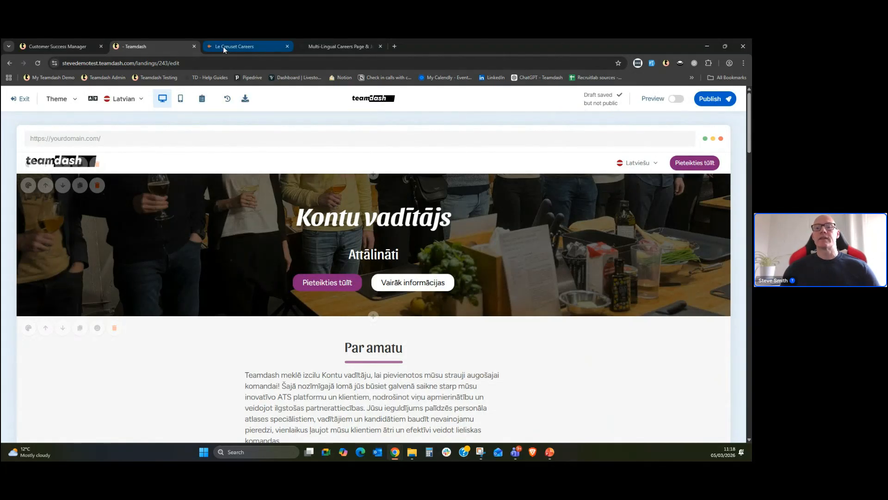
Step: Go to the open Le Creuset Careers site and switch its page language from English to Dansk
mouse_move(223, 43)
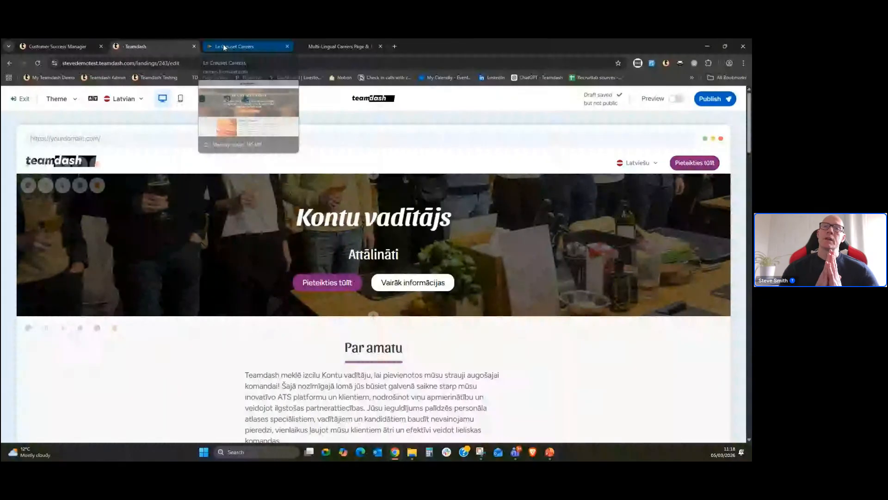
click(223, 44)
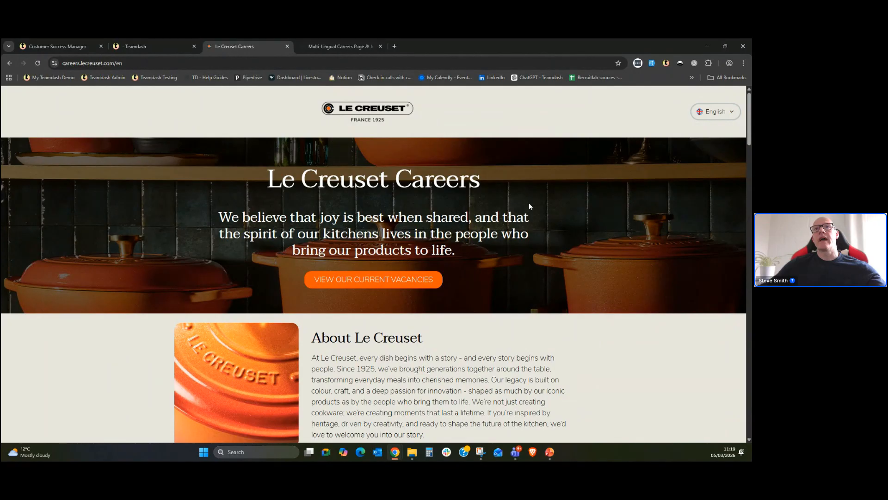
scroll(537, 208, down, 4)
scroll(637, 203, up, 4)
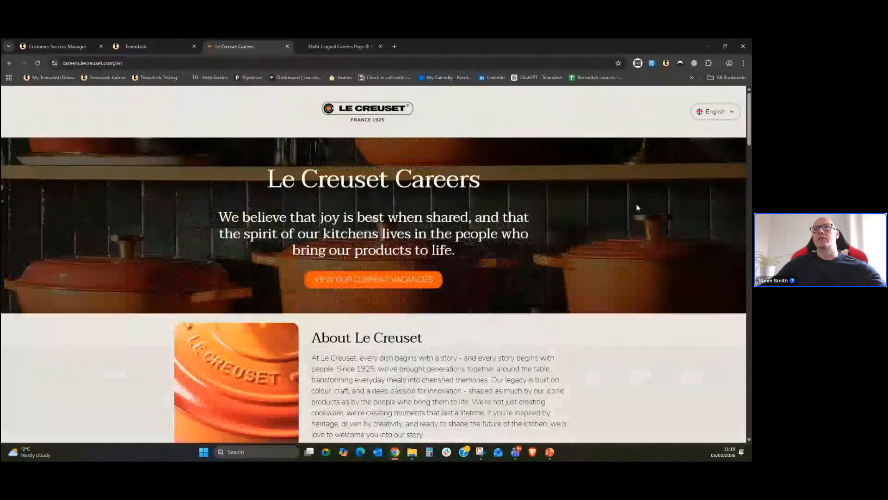
click(714, 115)
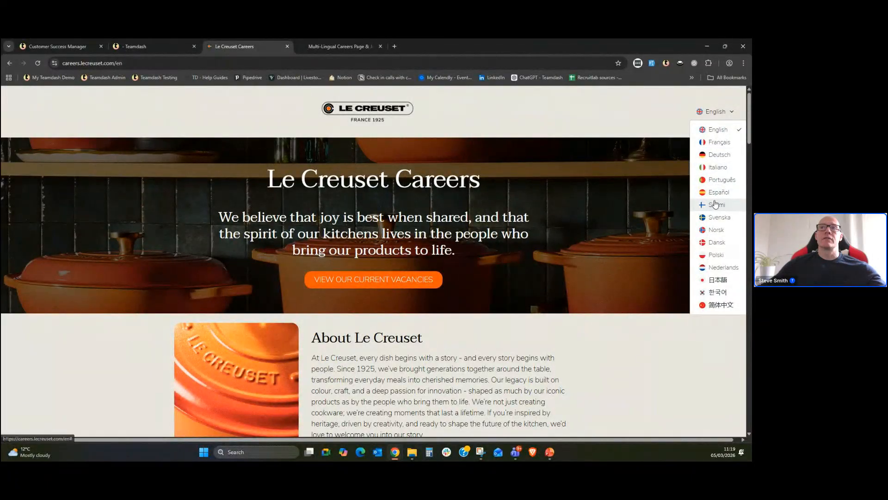
click(714, 244)
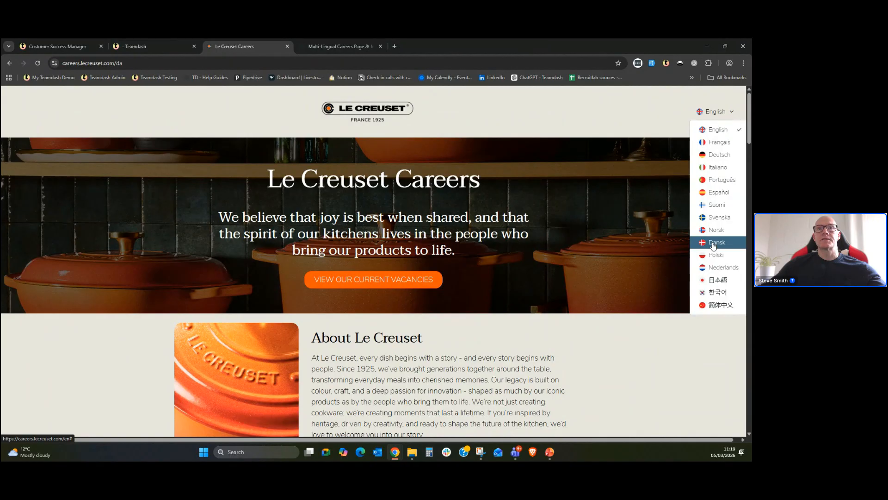
Step: View the careers site in Dansk and 한국어, and return its page language to English
click(713, 243)
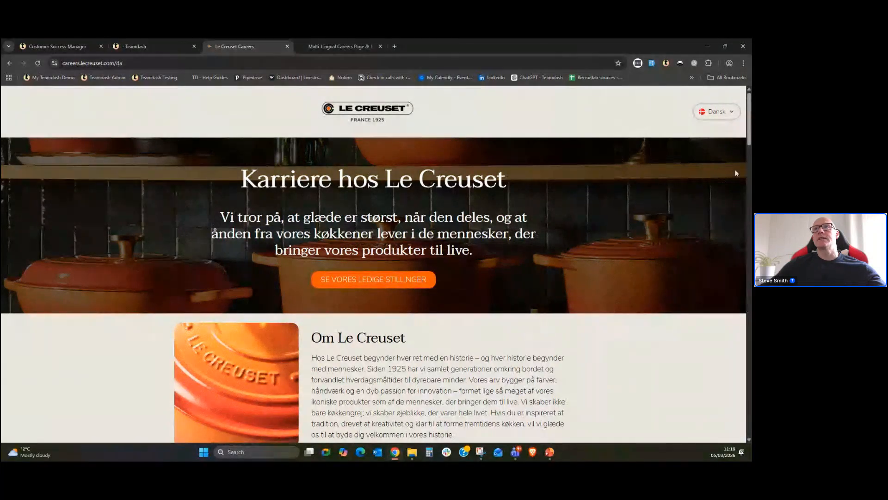
click(720, 116)
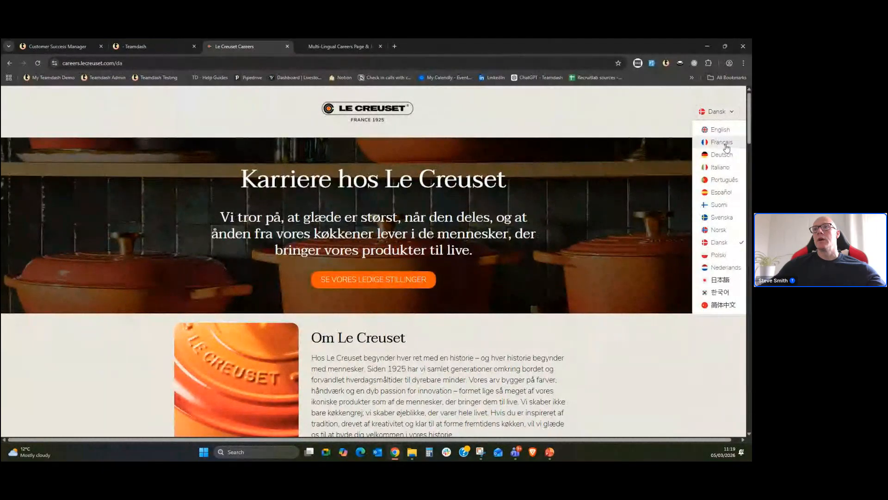
click(715, 294)
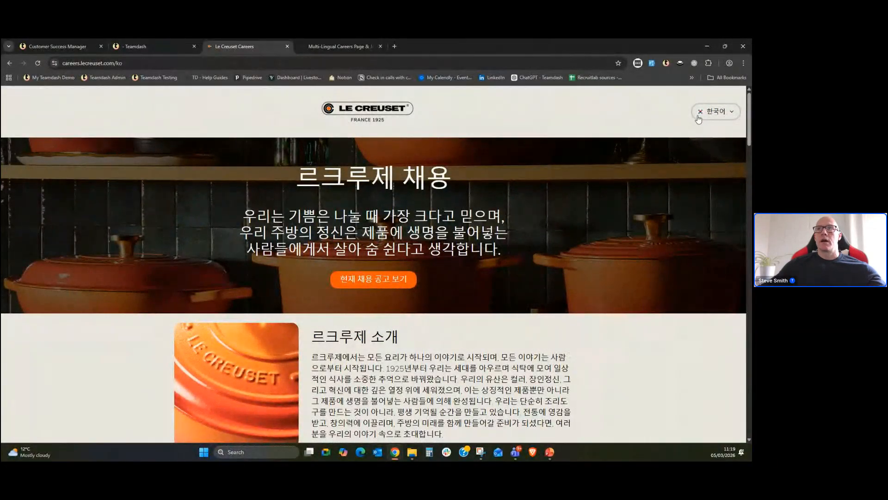
click(713, 116)
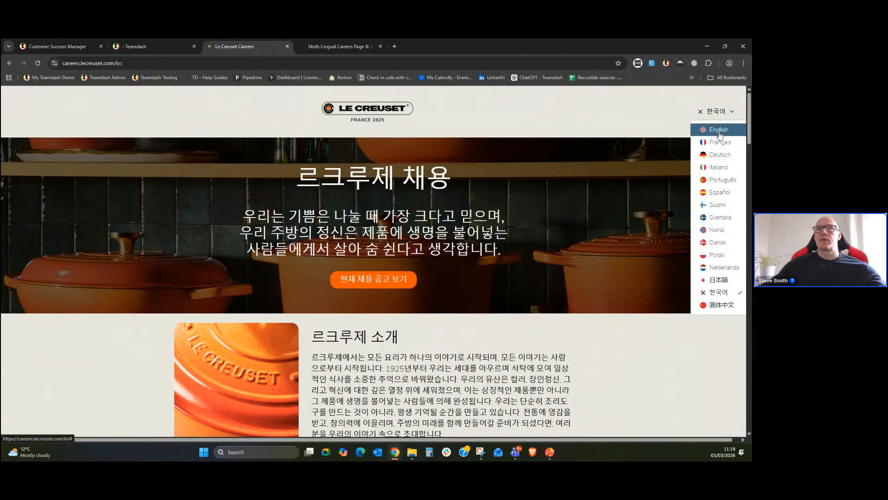
click(718, 129)
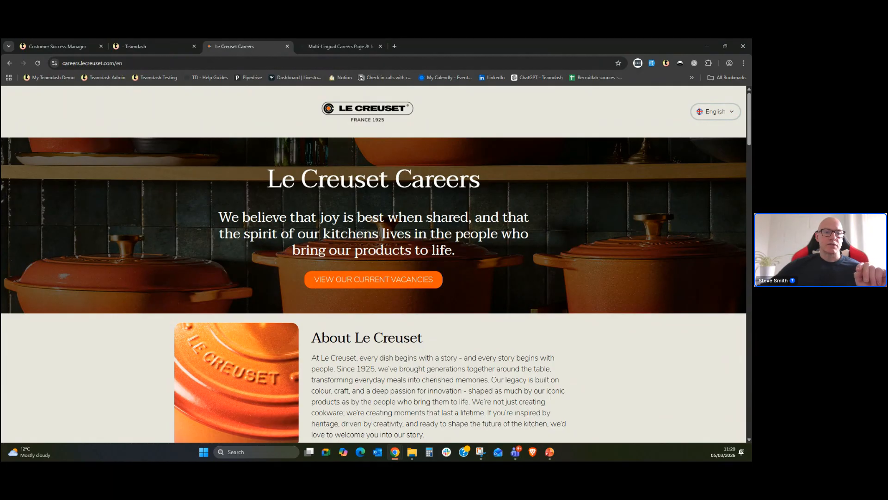
Step: Switch to the PowerPoint presentation and run the slide show from the current slide
key(alt+Tab)
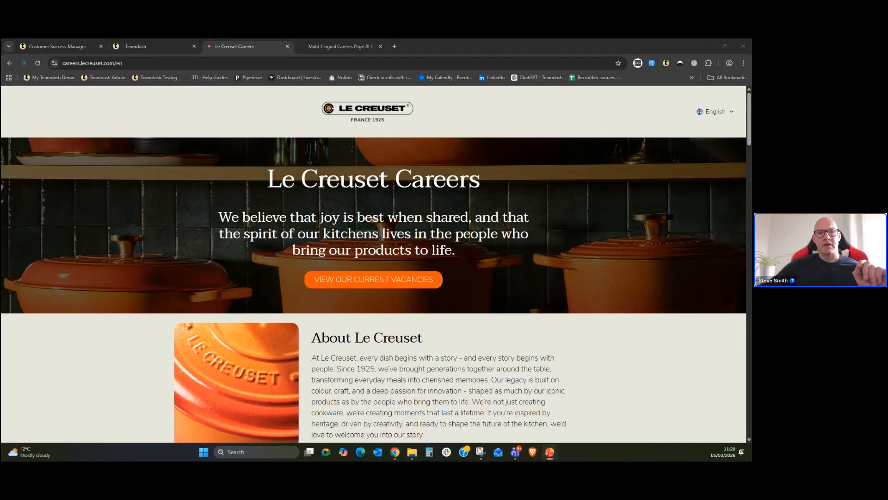
key(shift+F5)
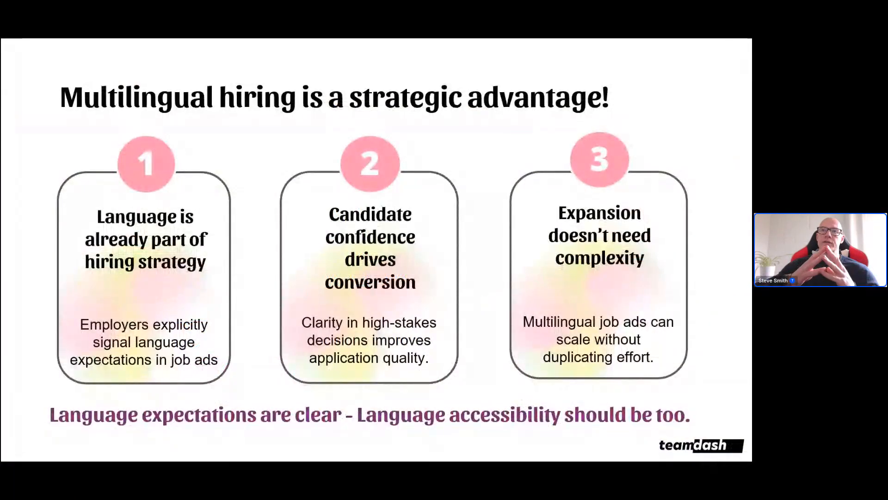